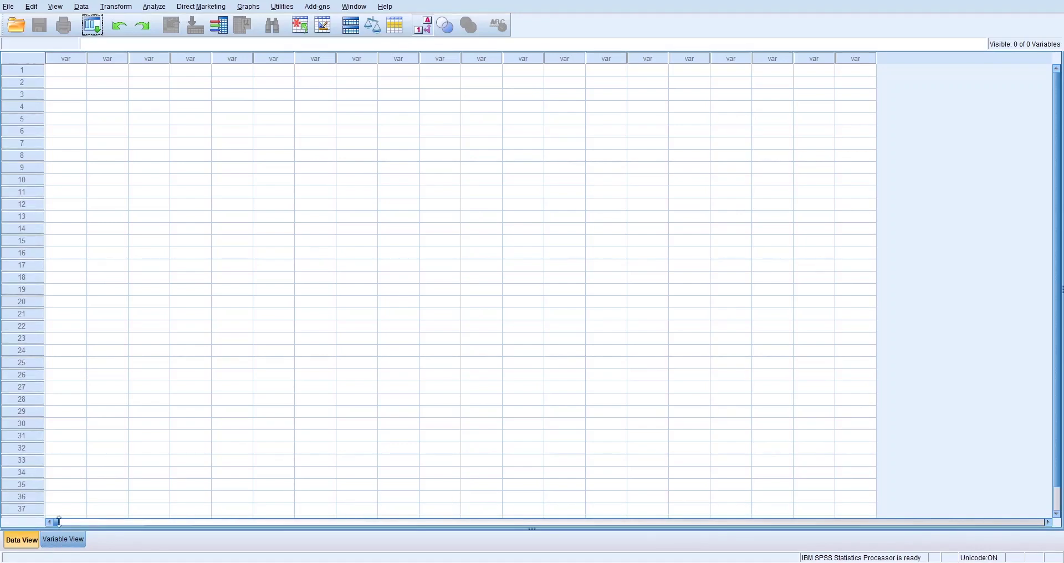
# Step: Switch to the variable definitions and create the first variable with the name Name
pyautogui.click(61, 543)
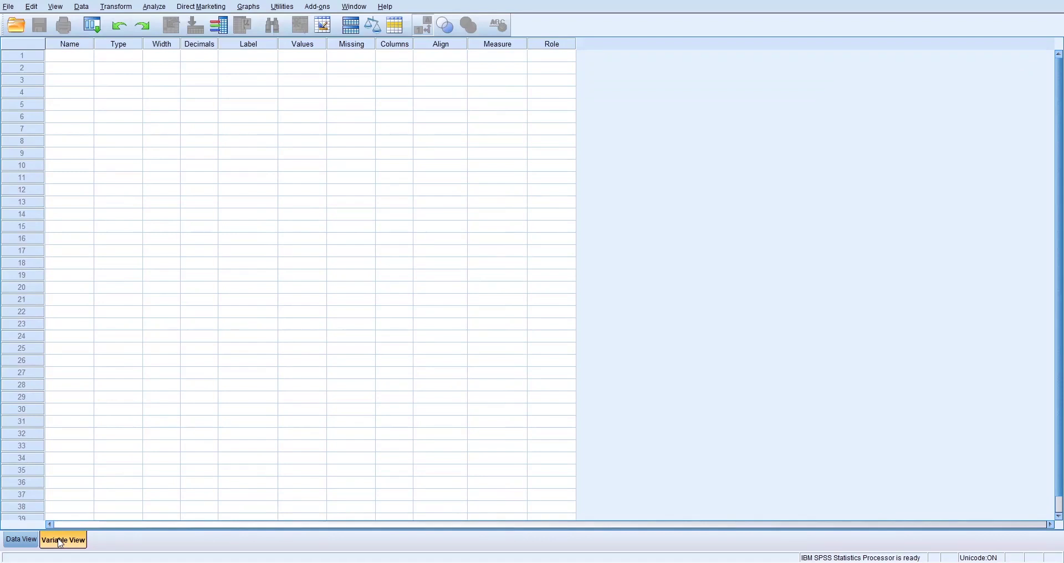
pyautogui.click(66, 59)
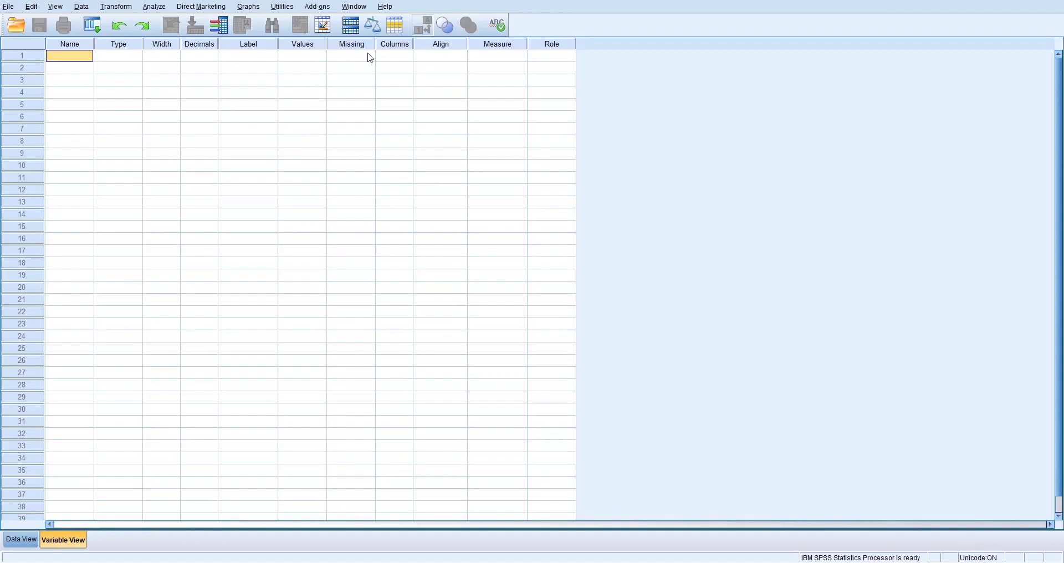
pyautogui.click(547, 58)
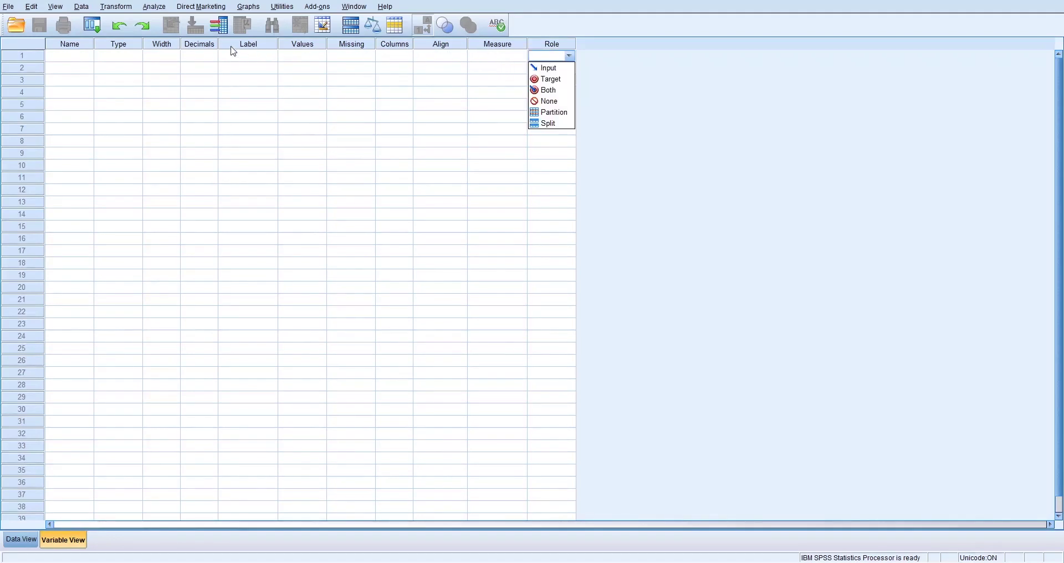
pyautogui.click(58, 59)
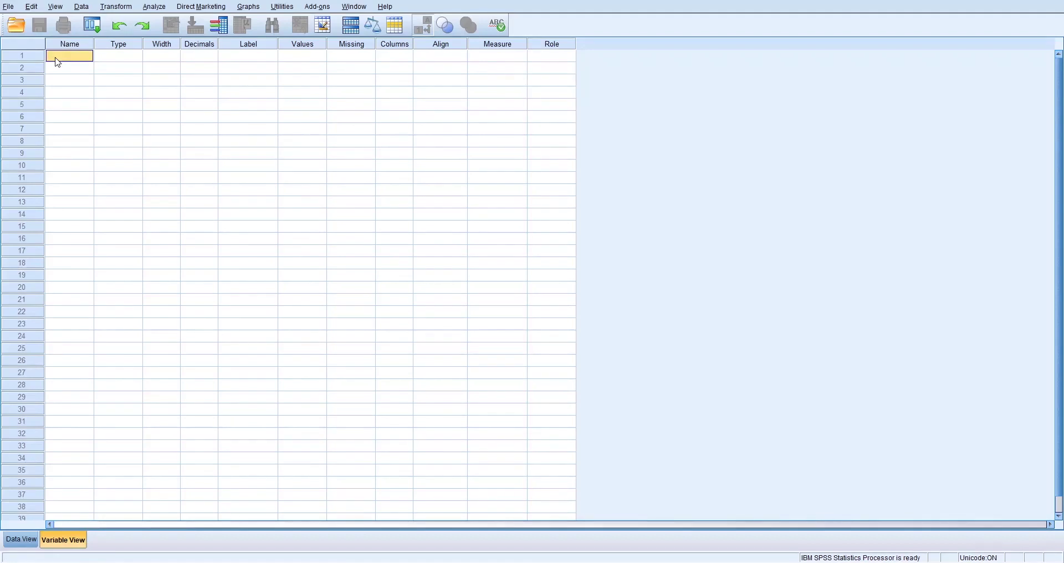
pyautogui.write('Name')
pyautogui.press('Tab')
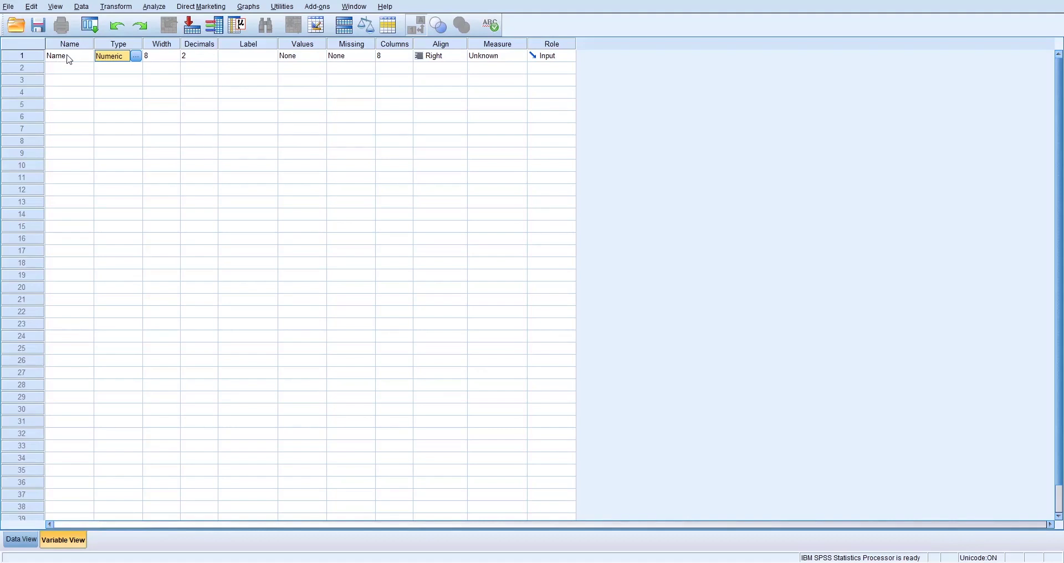
# Step: Change the Name variable's type to String and set its width to 20
pyautogui.click(135, 56)
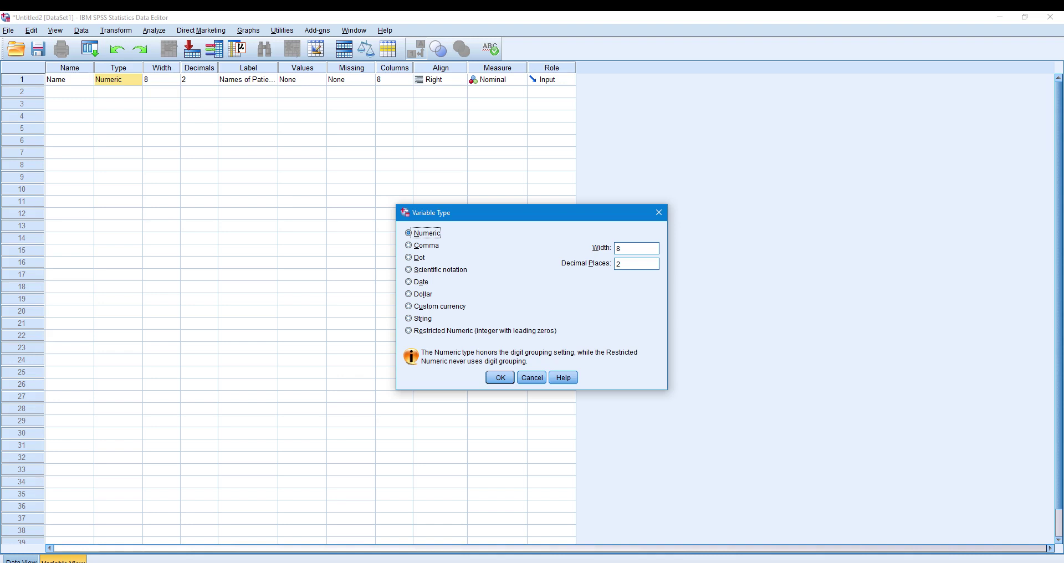
pyautogui.click(408, 318)
pyautogui.click(500, 377)
pyautogui.click(154, 77)
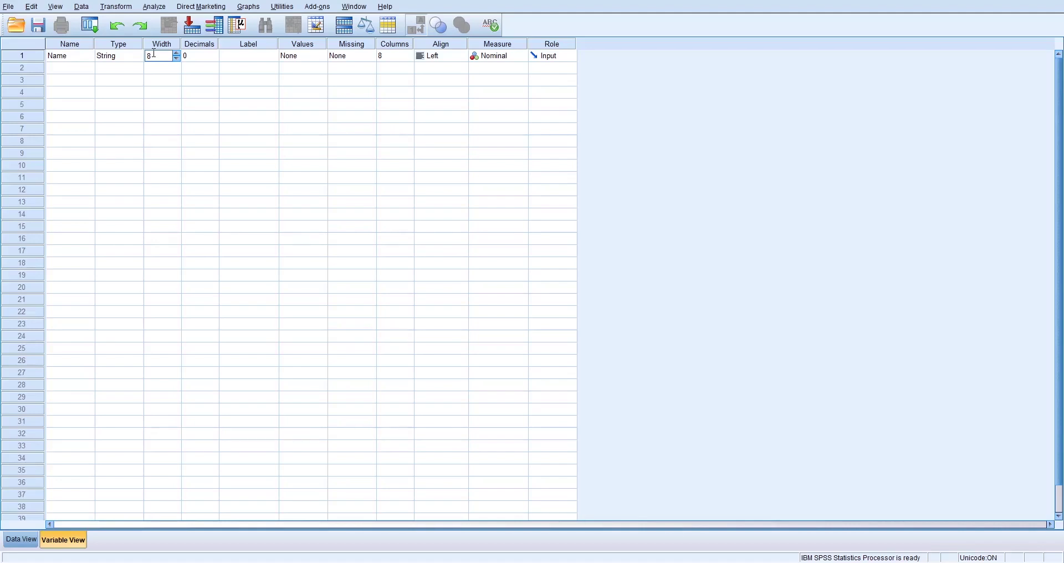
pyautogui.doubleClick(158, 57)
pyautogui.write('20')
pyautogui.click(188, 58)
# Step: Label the Name variable "Names of Patients"
pyautogui.click(273, 58)
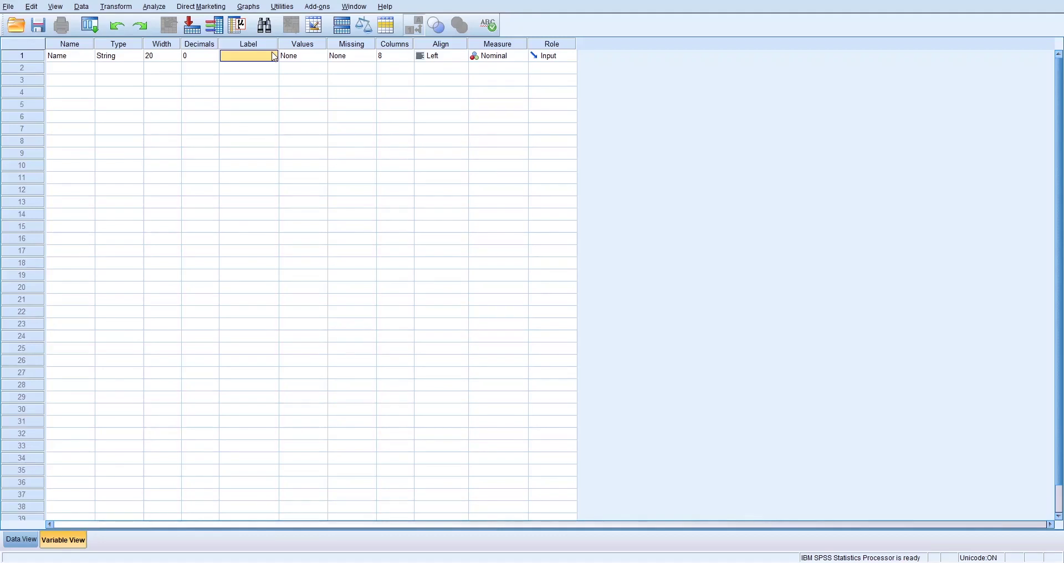
pyautogui.write('C')
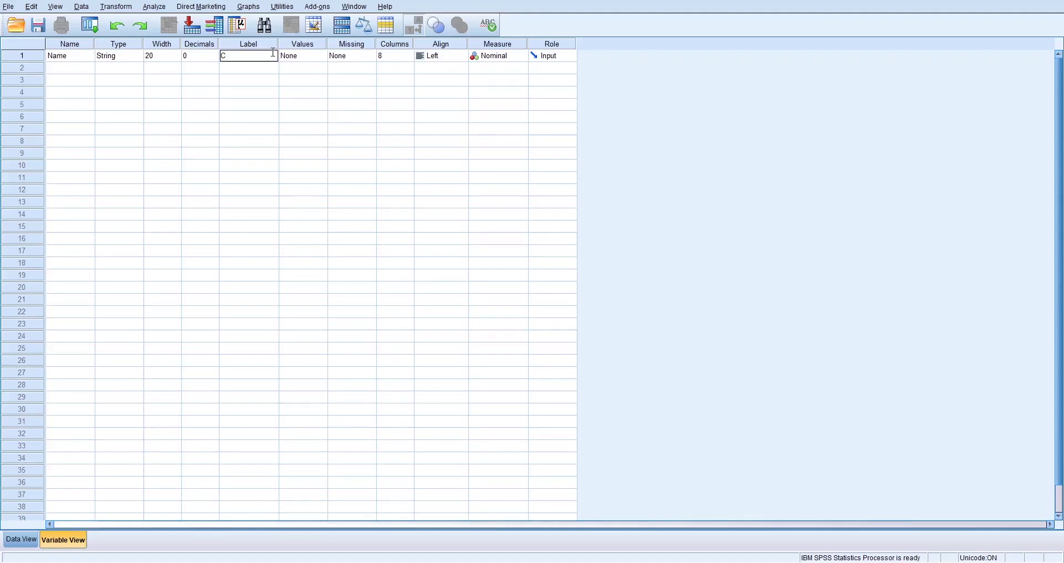
pyautogui.write('Names of Patients')
pyautogui.press('Return')
pyautogui.press('Tab')
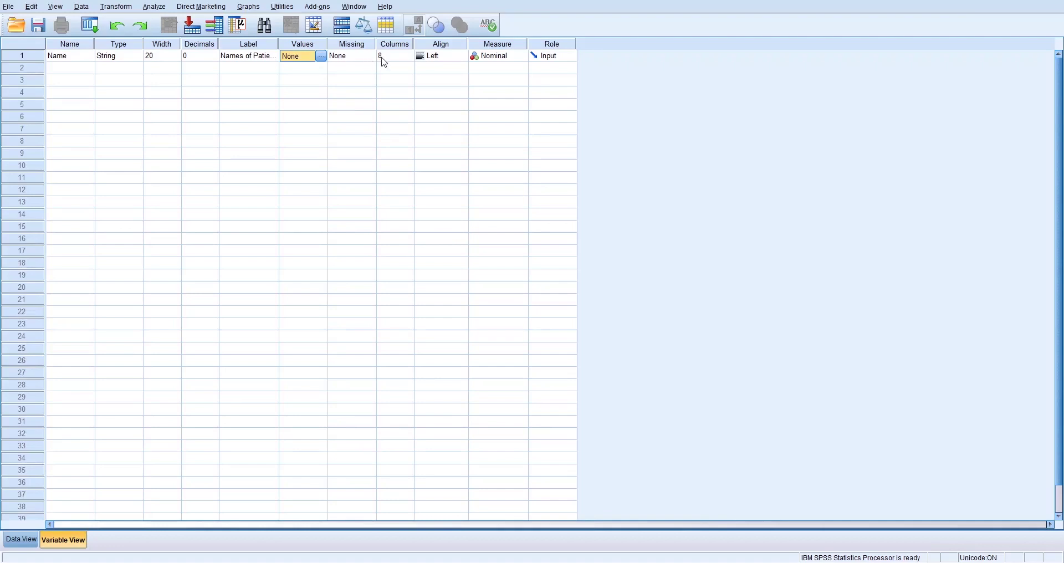
# Step: Examine the available Measure and Role options for the Name variable
pyautogui.click(496, 57)
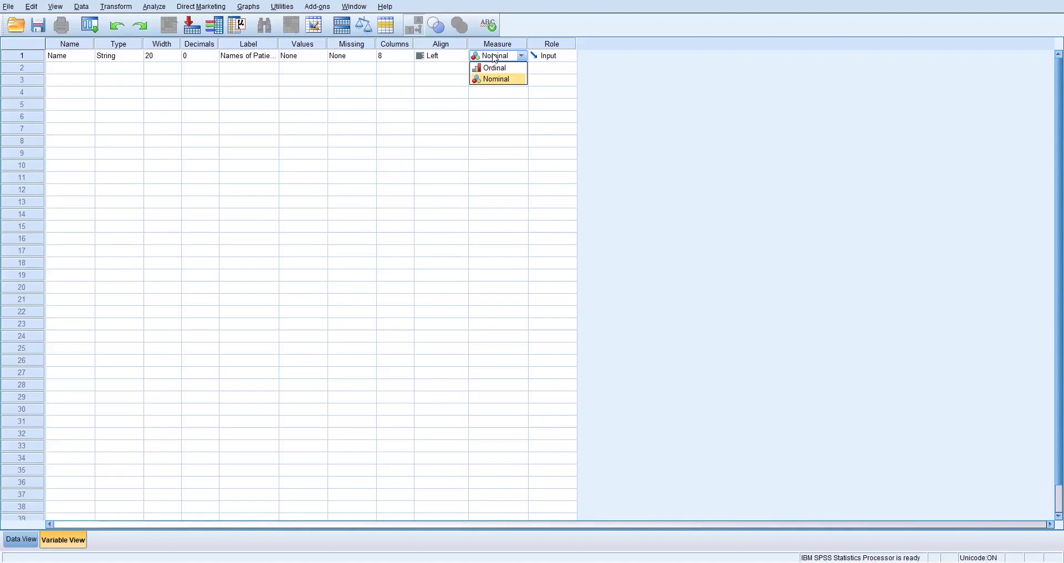
pyautogui.click(495, 59)
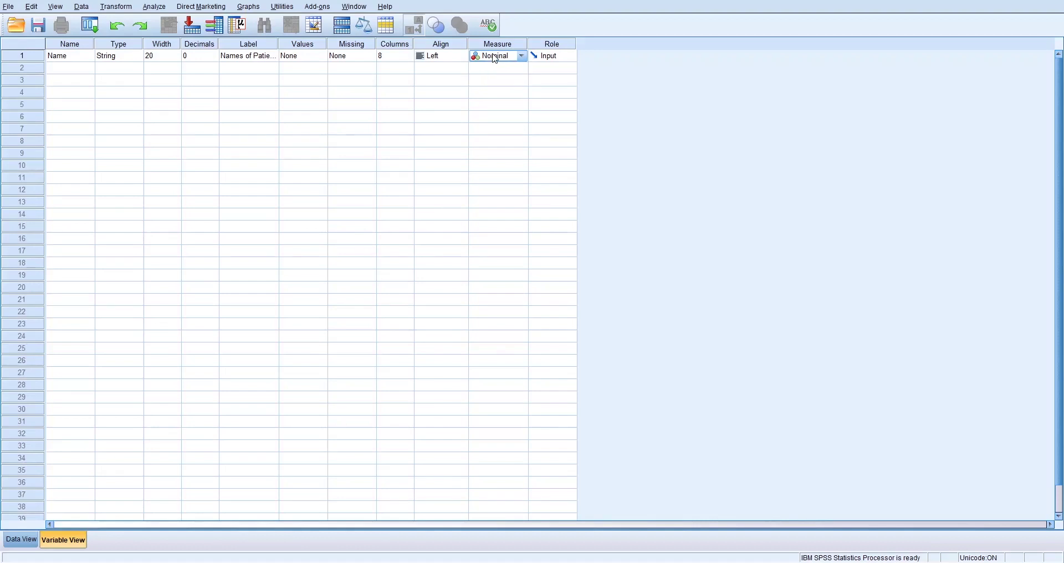
pyautogui.click(565, 59)
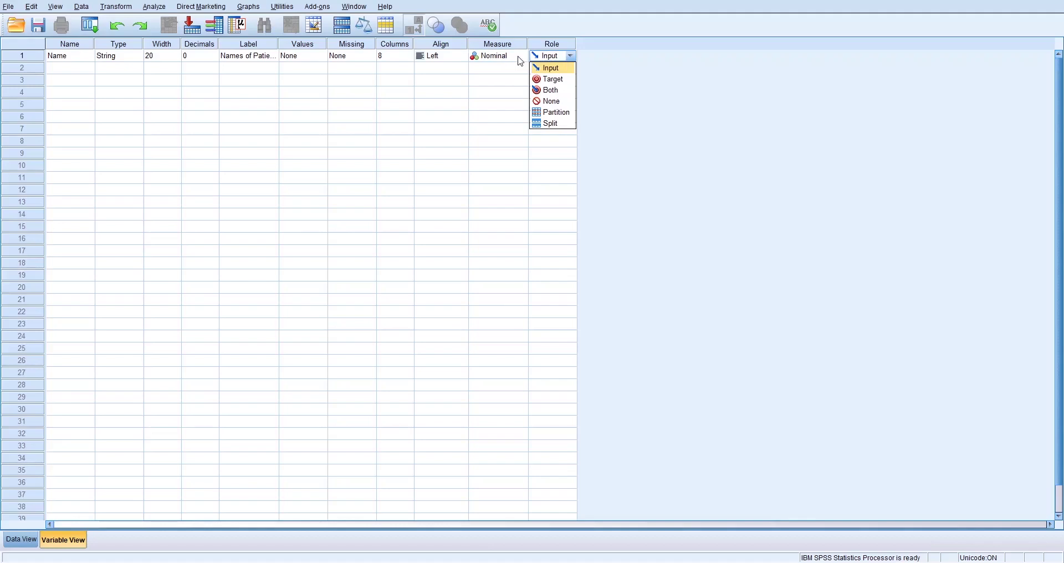
pyautogui.click(500, 66)
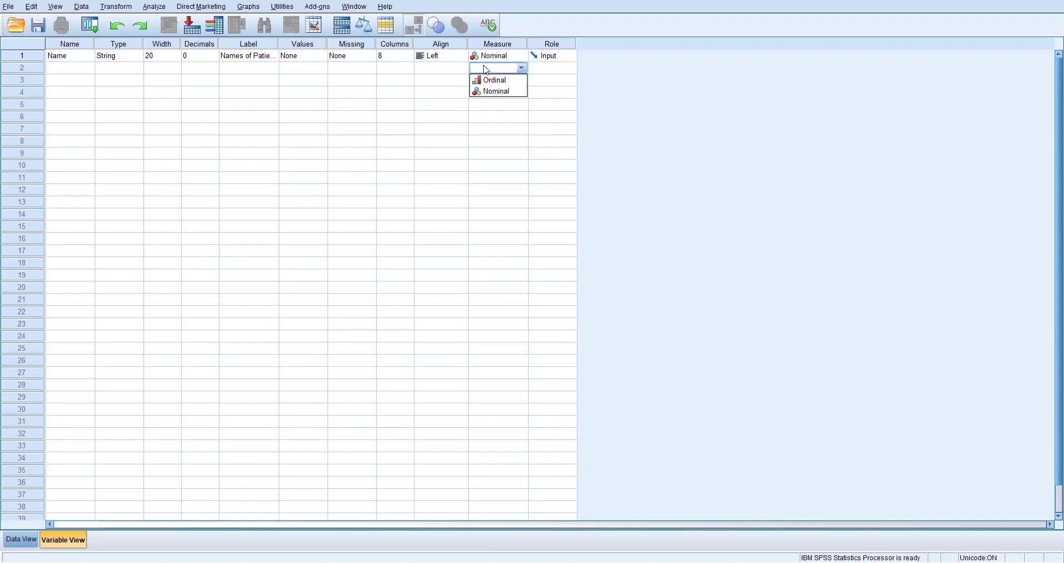
pyautogui.click(556, 58)
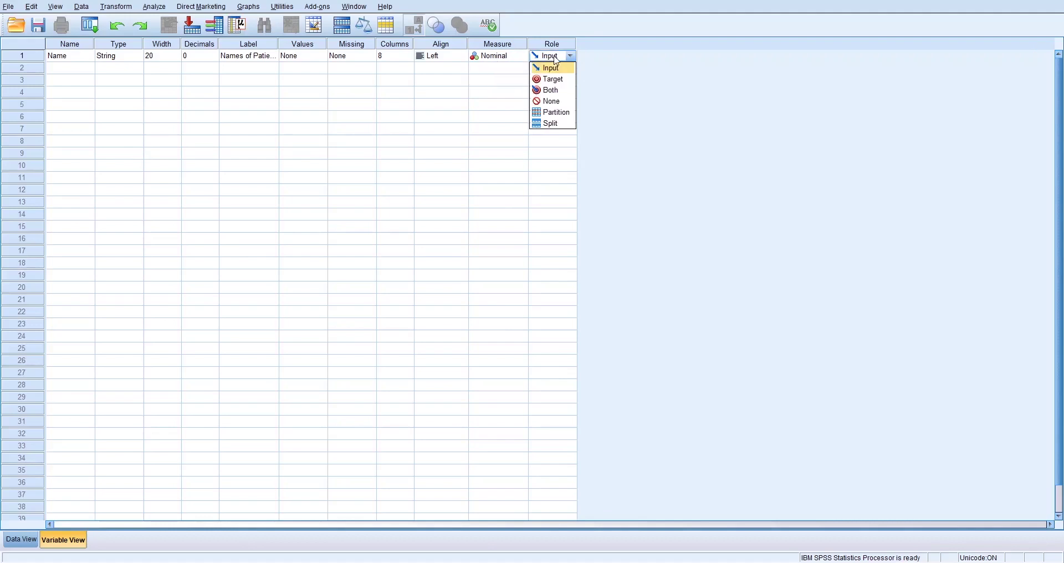
pyautogui.click(566, 31)
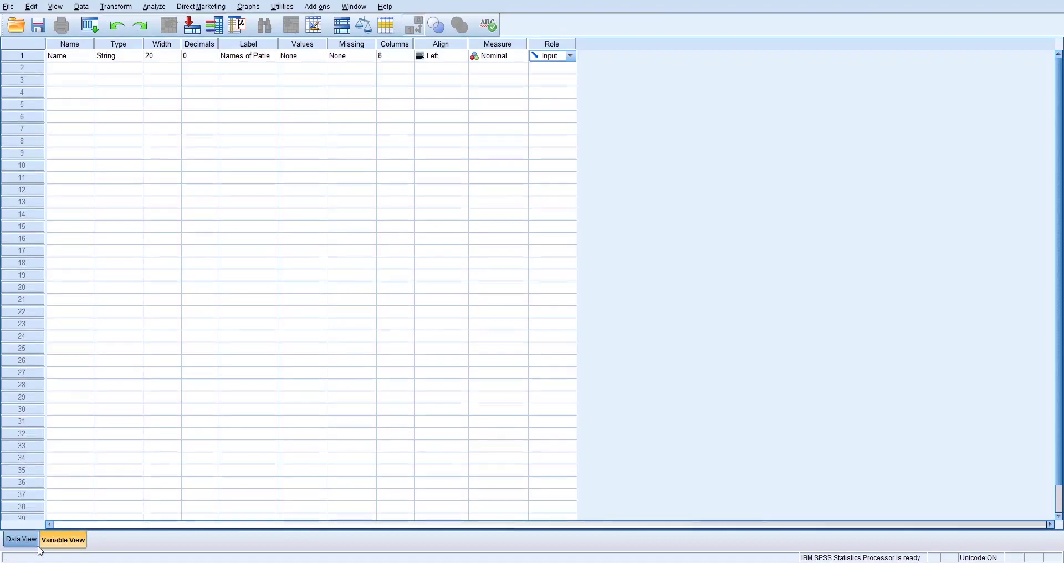
# Step: Inspect the Name column and its first few case cells in the data sheet
pyautogui.click(22, 540)
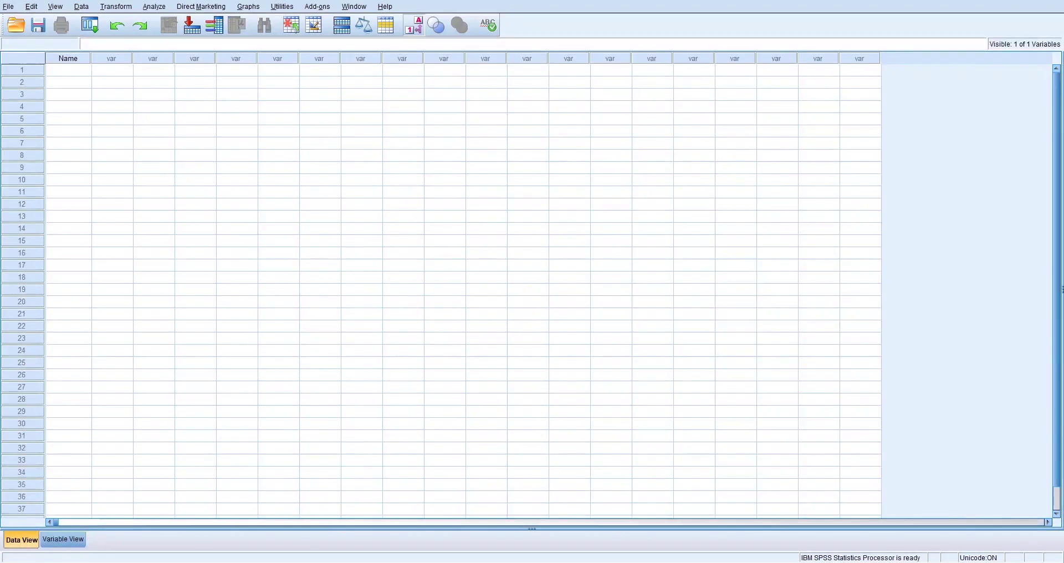
pyautogui.click(68, 59)
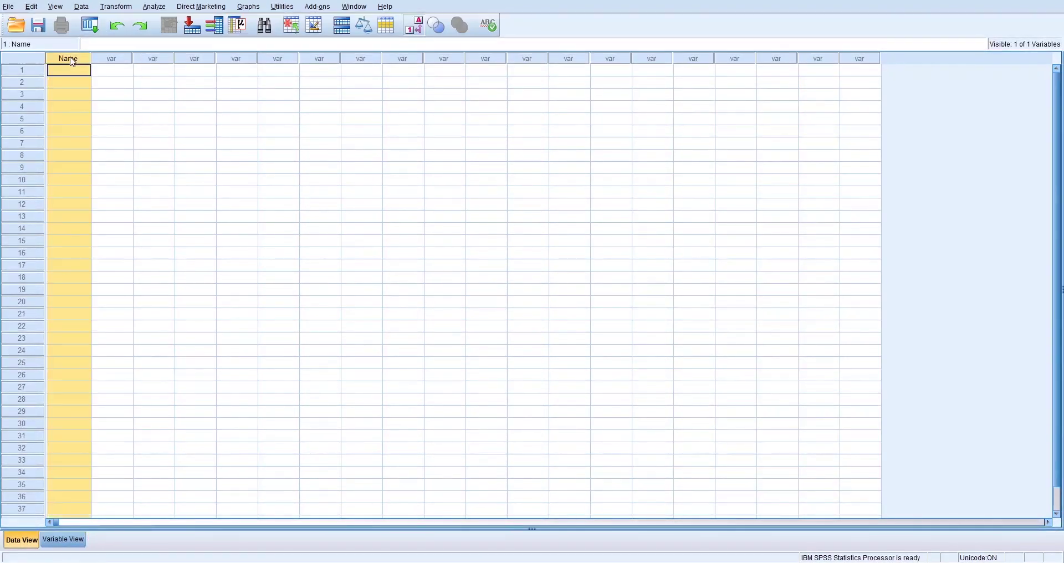
pyautogui.click(73, 71)
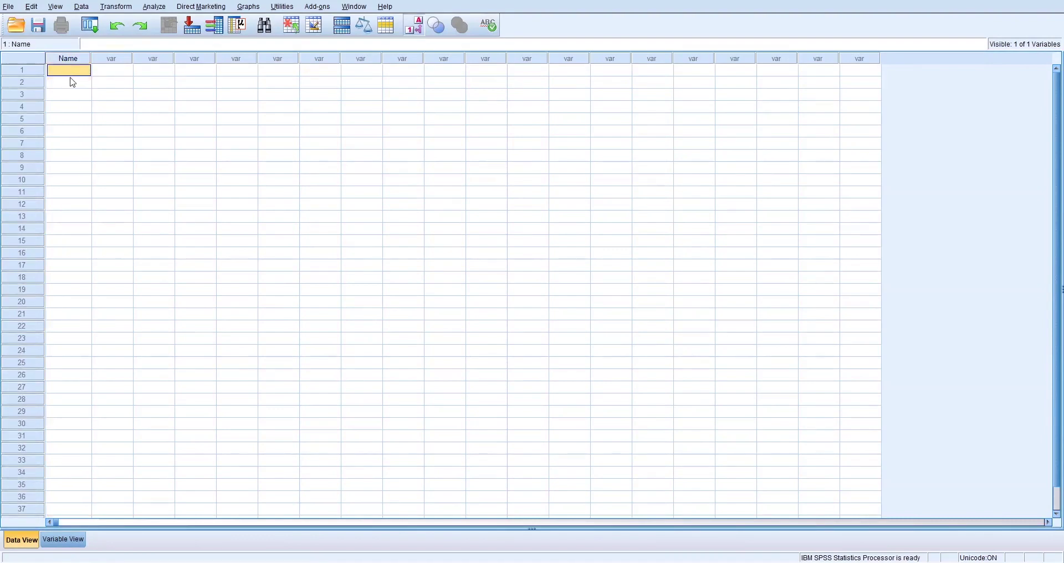
pyautogui.click(72, 82)
pyautogui.click(71, 94)
pyautogui.click(68, 105)
pyautogui.click(67, 133)
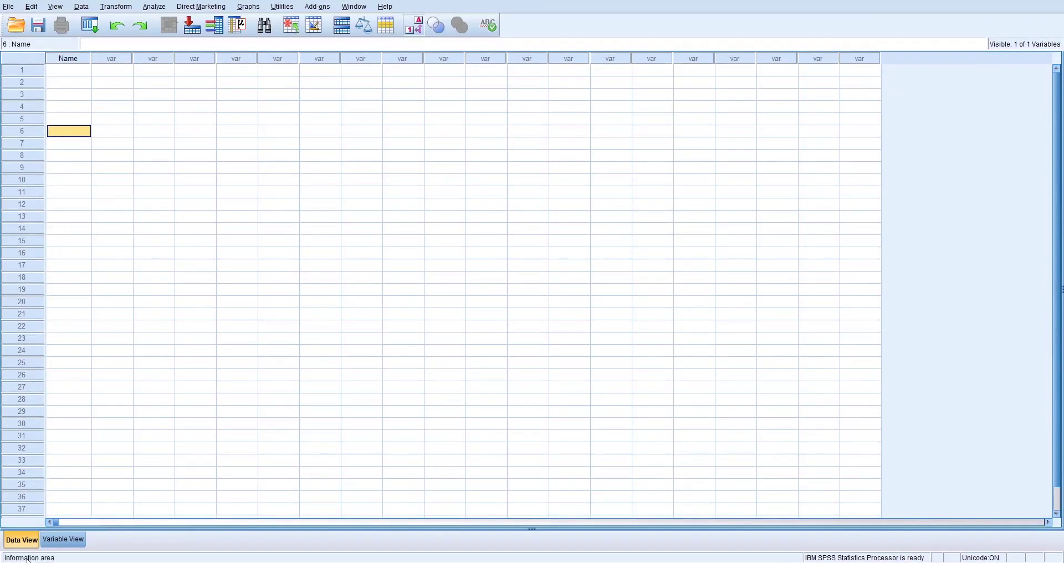
# Step: Return to the variable definitions and add a second, numeric variable named Age with 0 decimals
pyautogui.click(48, 543)
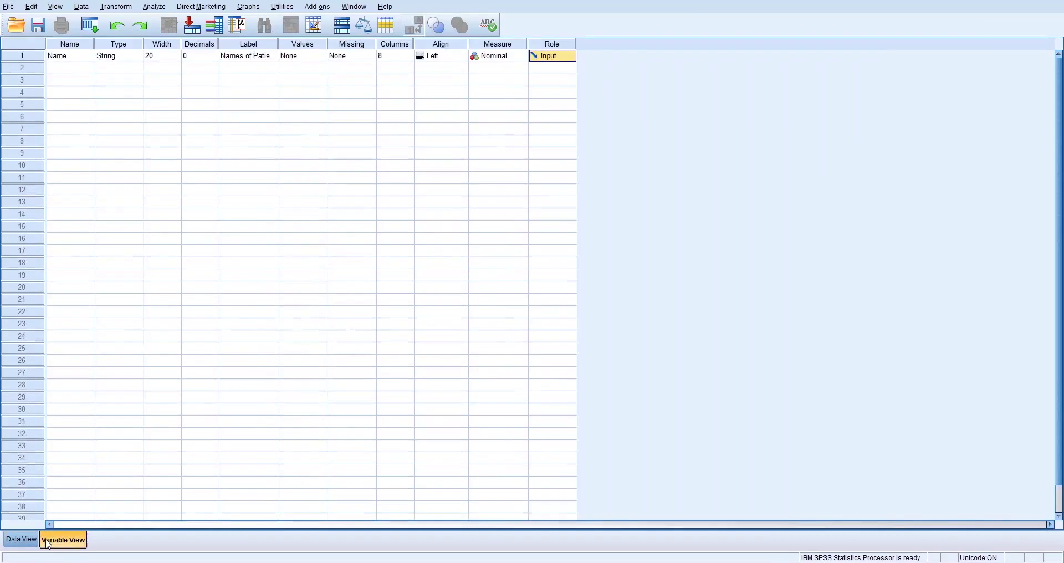
pyautogui.click(76, 72)
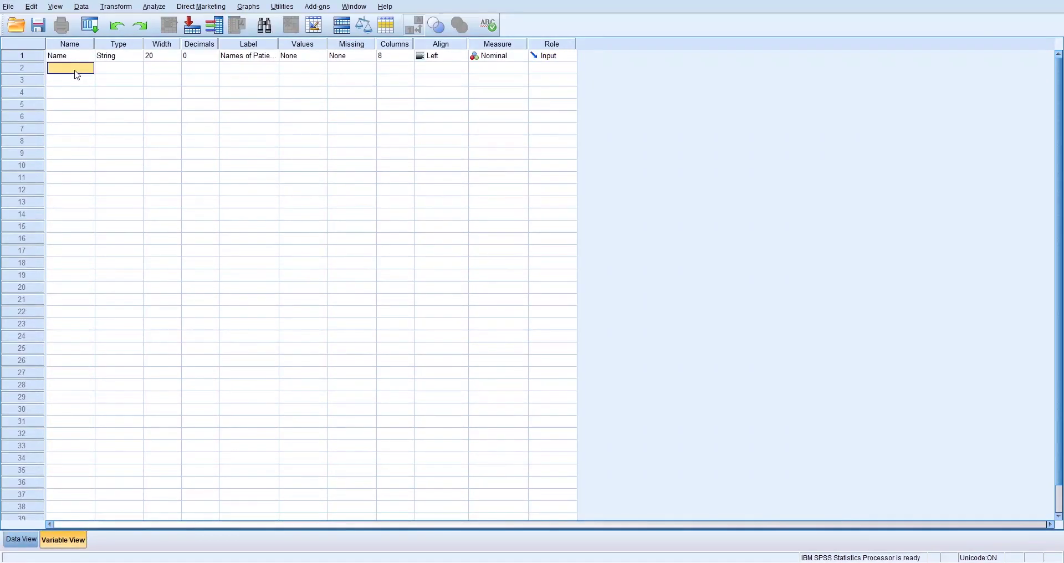
pyautogui.write('Age')
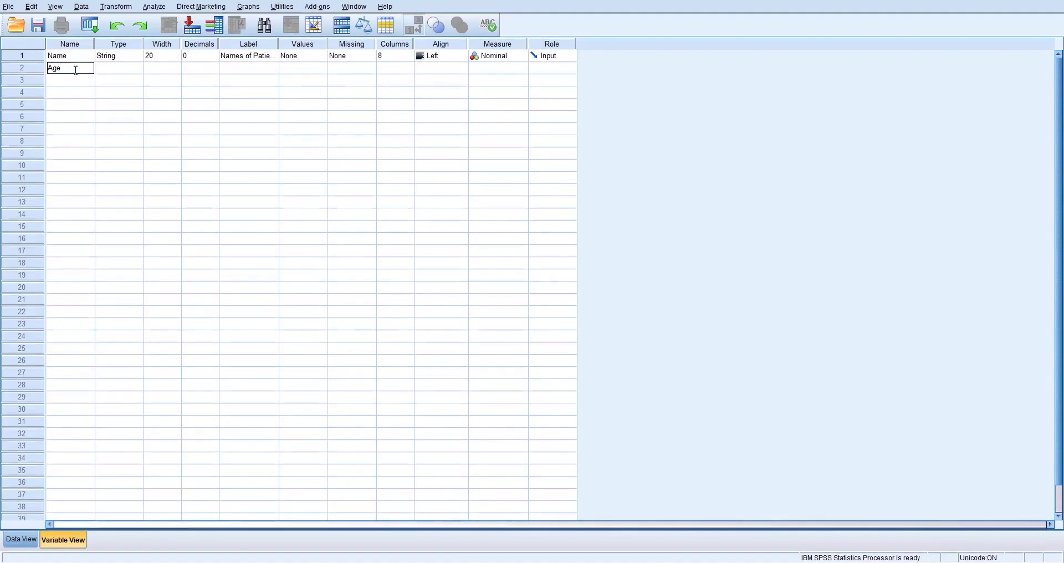
pyautogui.click(114, 71)
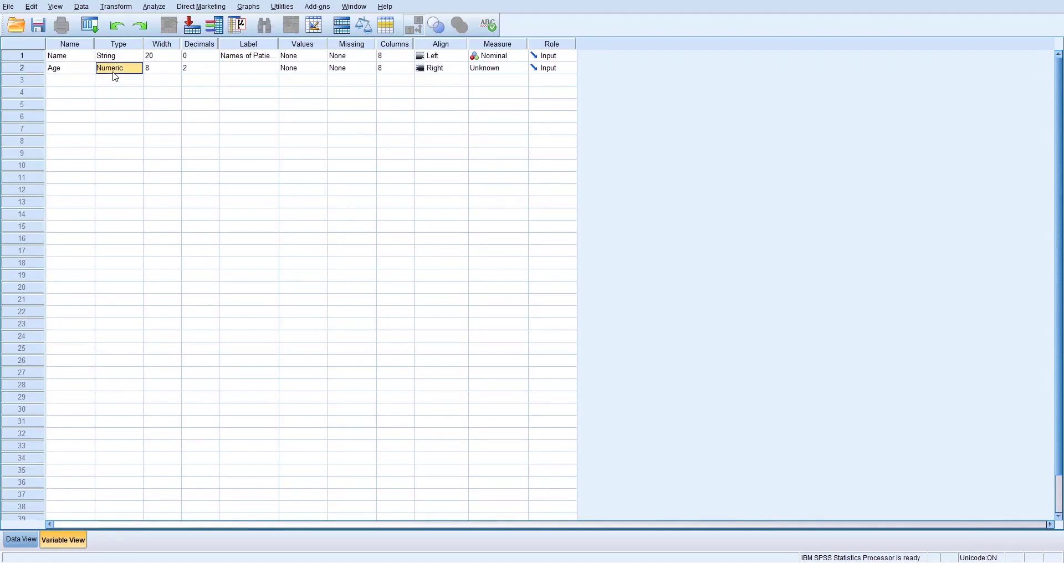
pyautogui.click(155, 69)
pyautogui.click(187, 67)
pyautogui.click(214, 71)
# Step: Label the Age variable "Age of Patients" and set its measurement level to Scale
pyautogui.click(264, 73)
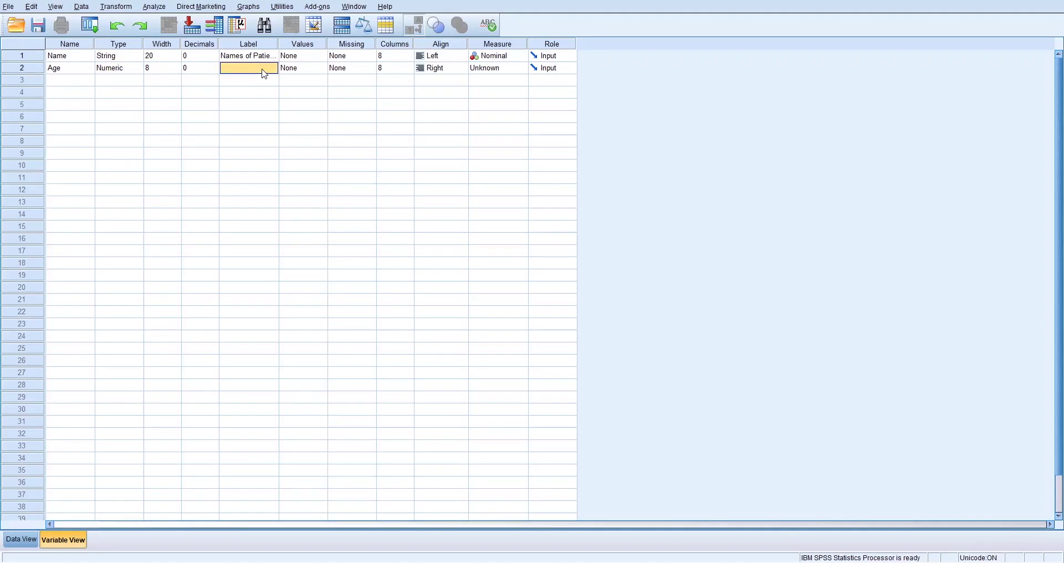
pyautogui.write('Age of Patients')
pyautogui.press('Tab')
pyautogui.press('Tab')
pyautogui.press('Tab')
pyautogui.press('Tab')
pyautogui.press('Tab')
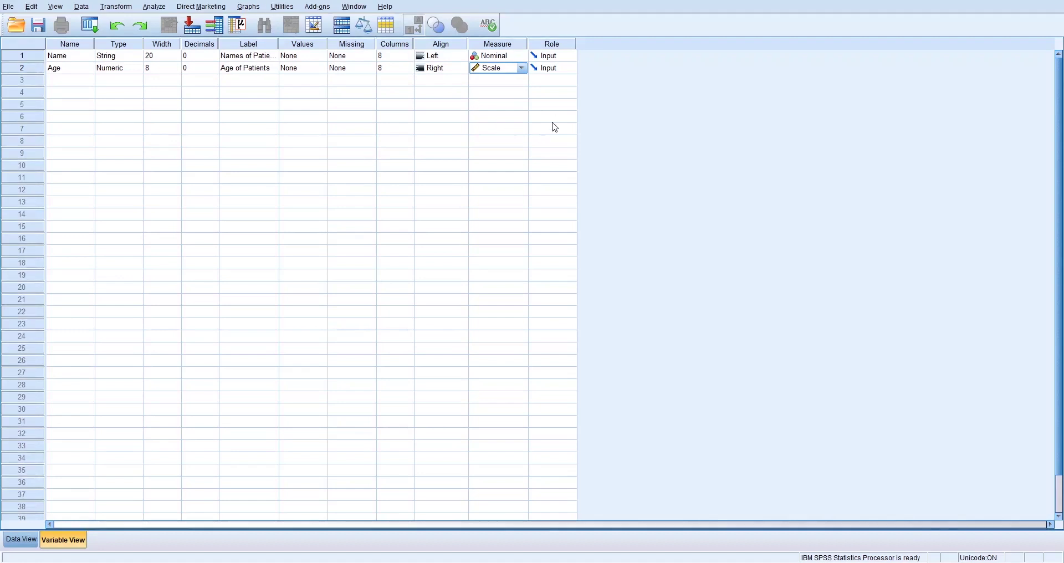
pyautogui.click(526, 66)
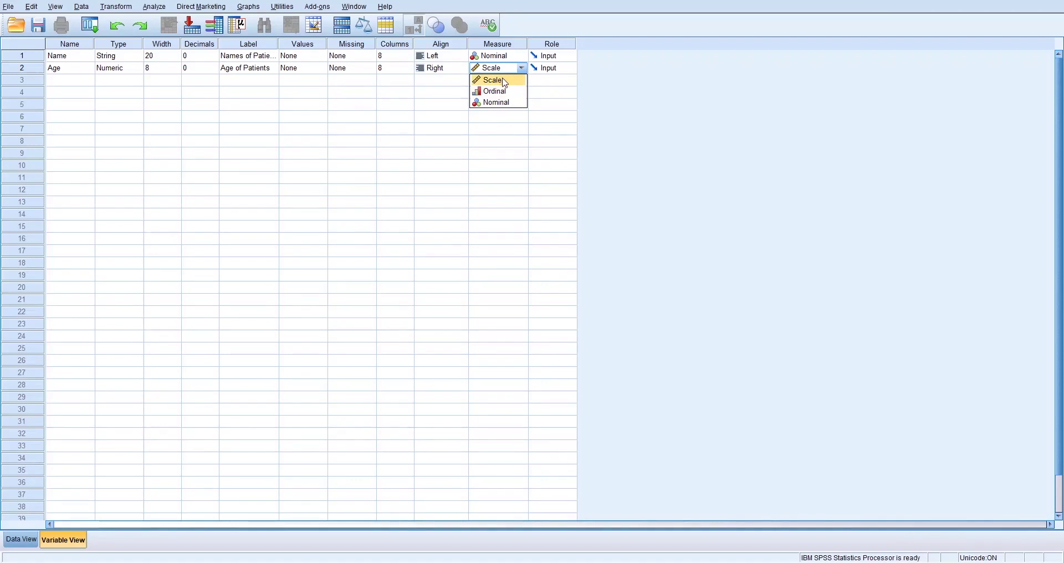
pyautogui.click(504, 81)
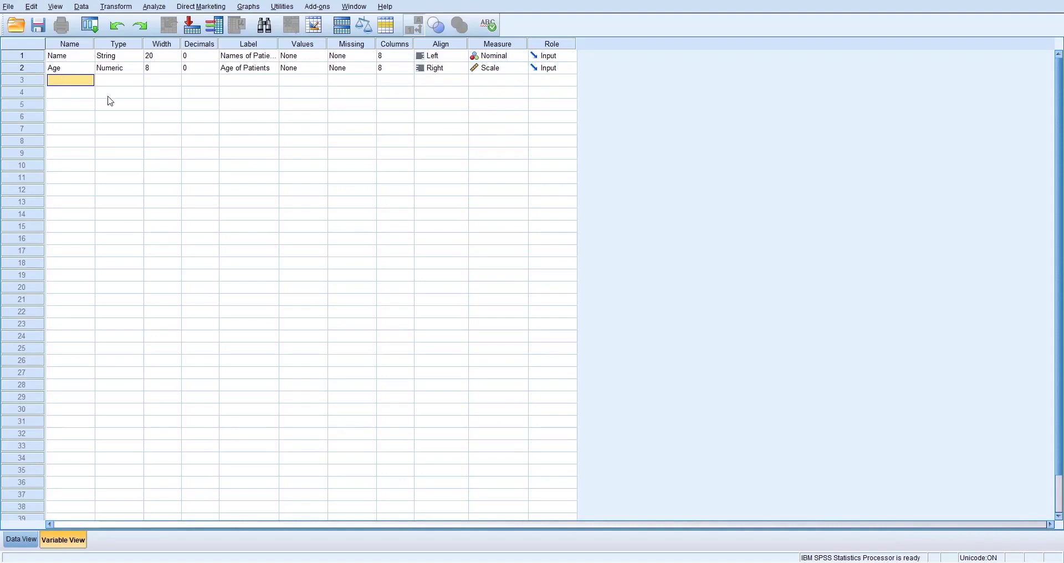
# Step: Try to name the third variable "Income Level"
pyautogui.write('Income Level')
pyautogui.press('Return')
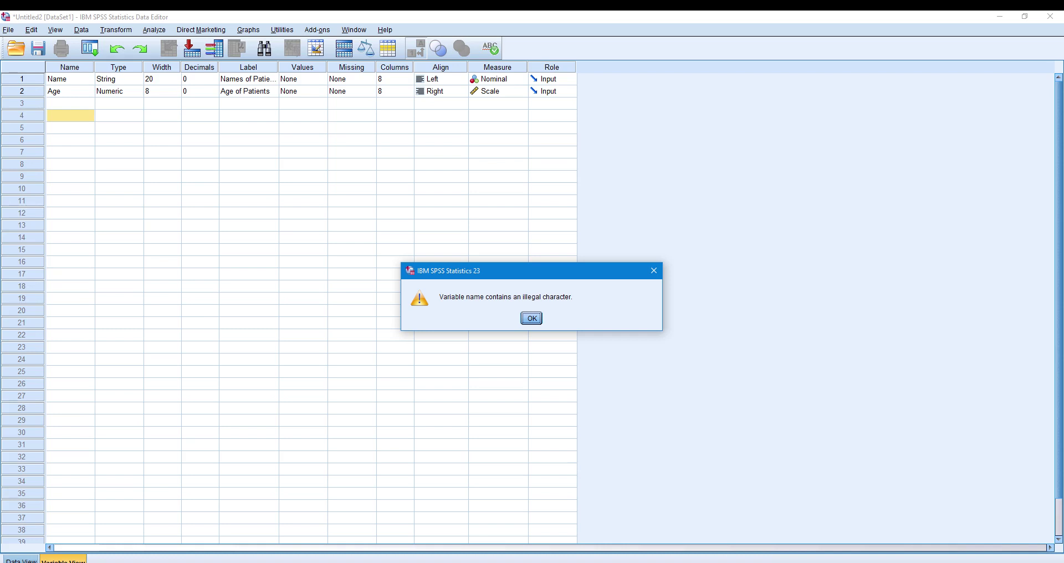
pyautogui.press('Return')
pyautogui.click(67, 105)
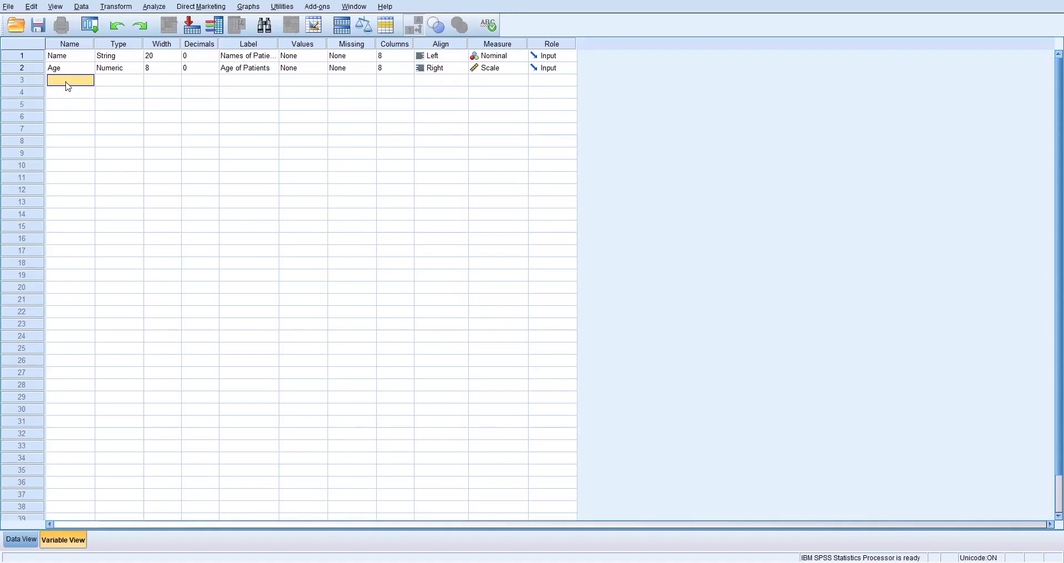
# Step: Create the third variable in row 3 with the name Inc_Level
pyautogui.click(67, 82)
pyautogui.write('Inc_Level')
pyautogui.press('Return')
pyautogui.click(66, 81)
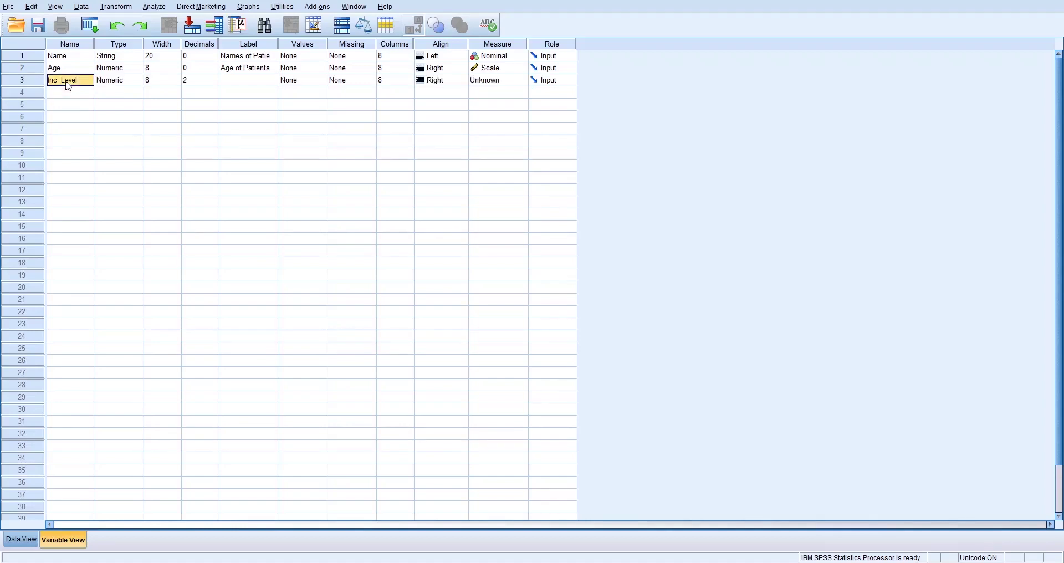
# Step: Label the Inc_Level variable "Income of Patients"
pyautogui.press('Tab')
pyautogui.press('Tab')
pyautogui.press('Tab')
pyautogui.press('Tab')
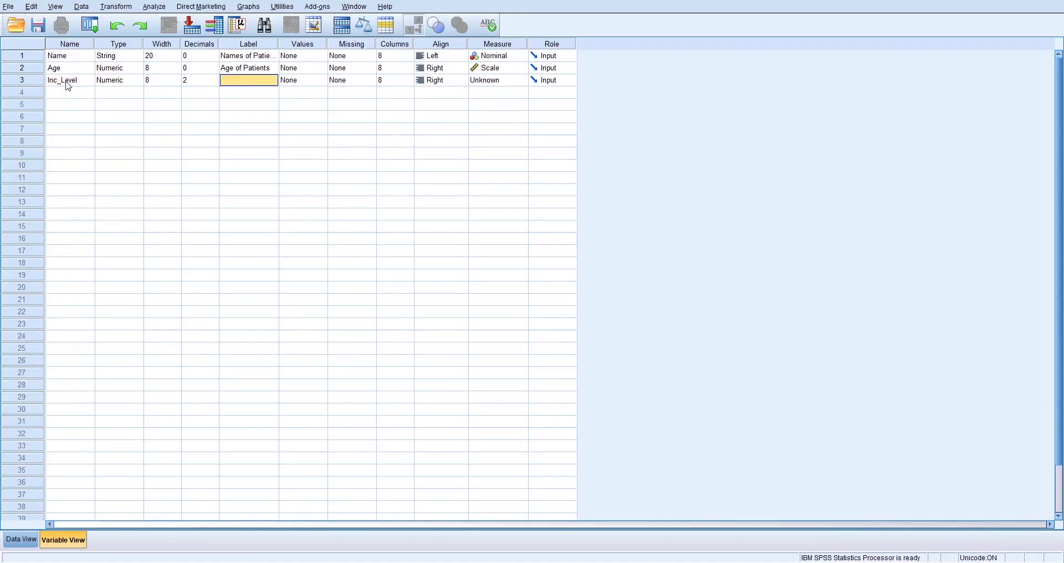
pyautogui.write('Income')
pyautogui.write(' of Patients')
pyautogui.press('Return')
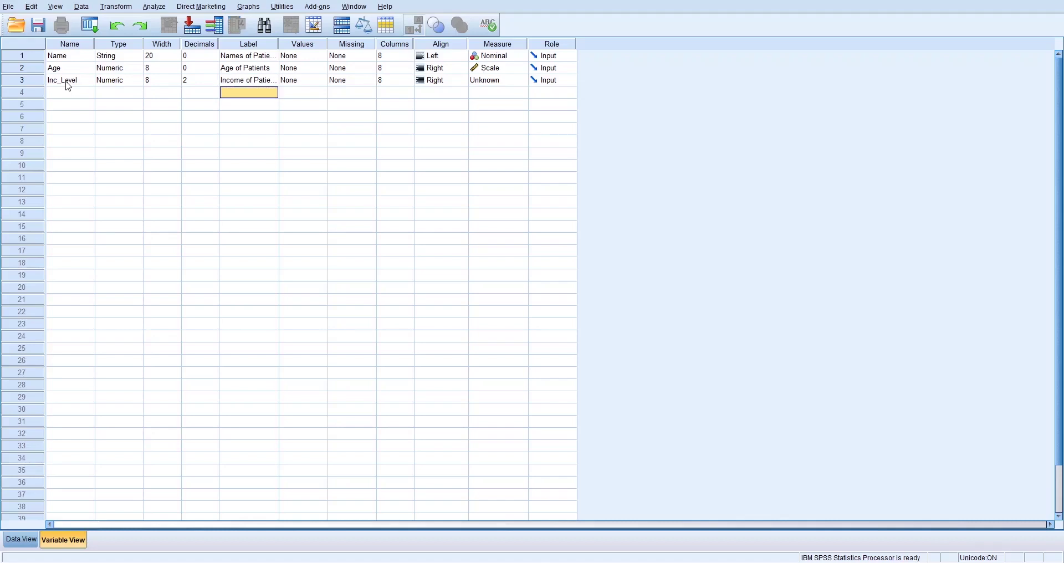
# Step: Set the Inc_Level variable's decimals to 0 and its measurement level to Ordinal
pyautogui.press('Up')
pyautogui.press('Left')
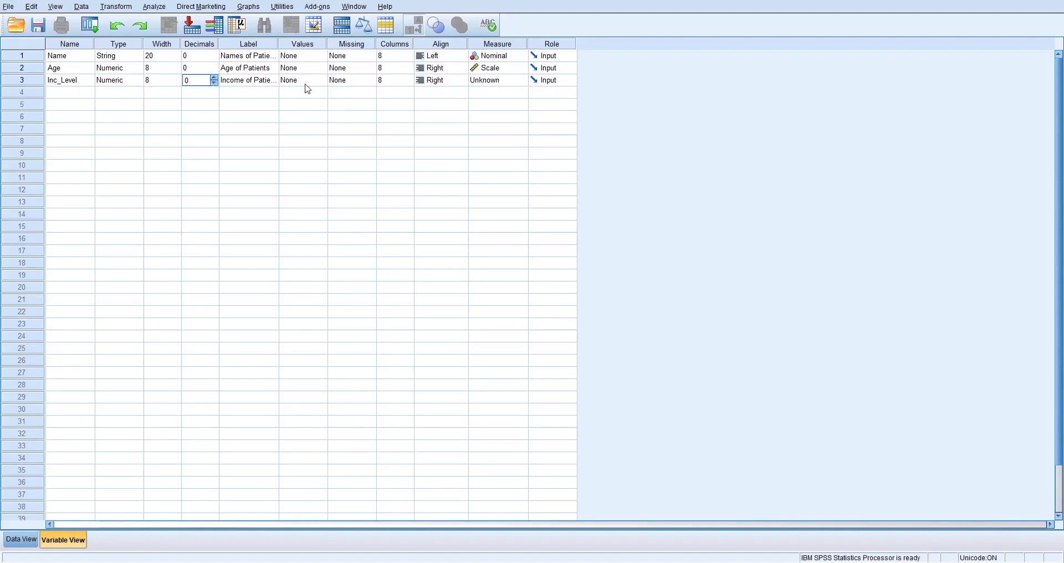
pyautogui.click(492, 79)
pyautogui.click(508, 104)
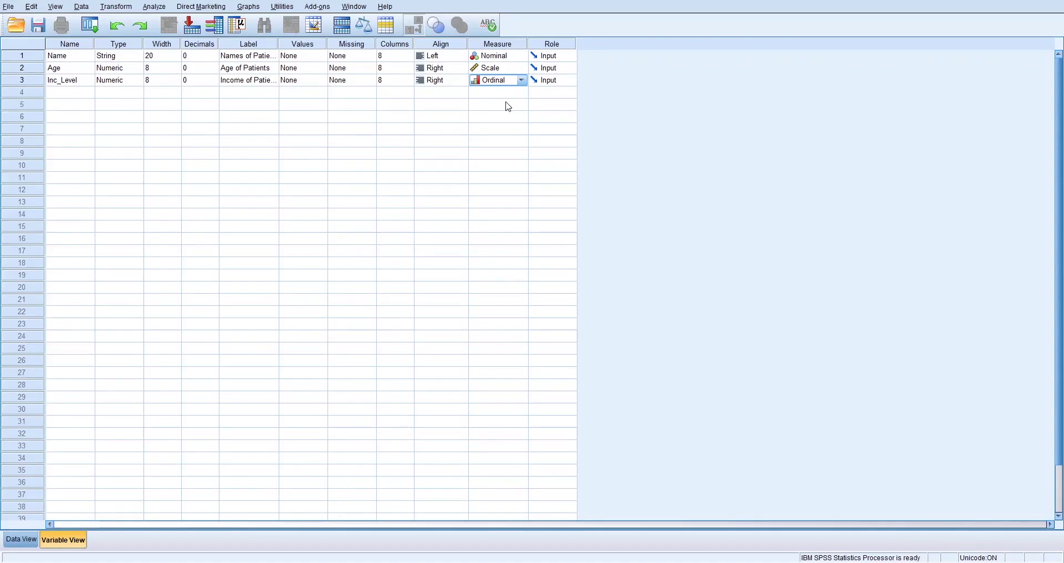
# Step: Define Inc_Level value labels 1 = Upper Class, 2 = Middle Class and 3 = Lower Class, and widen the Values column
pyautogui.click(321, 83)
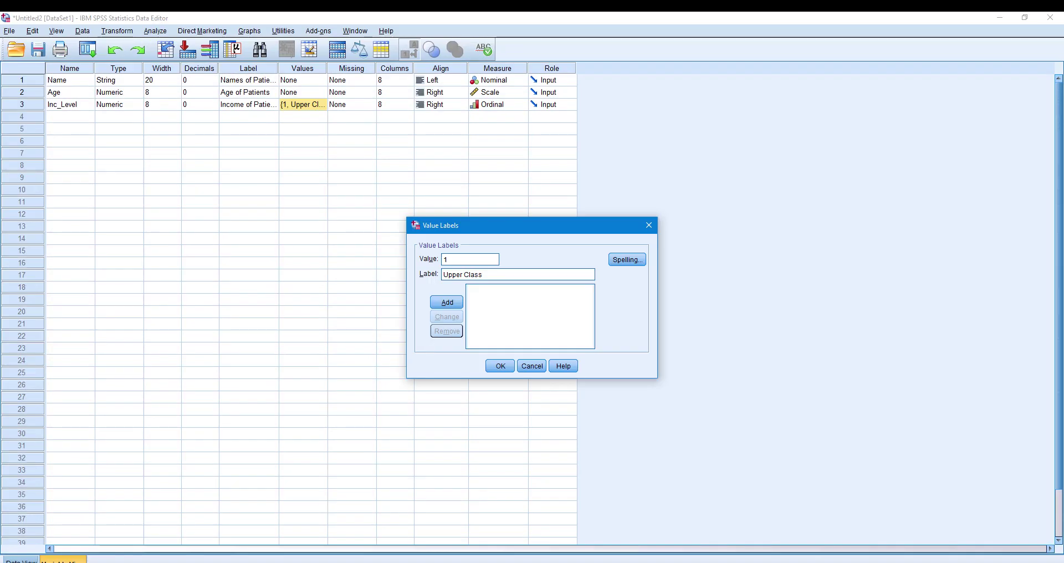
pyautogui.press('Return')
pyautogui.write('2')
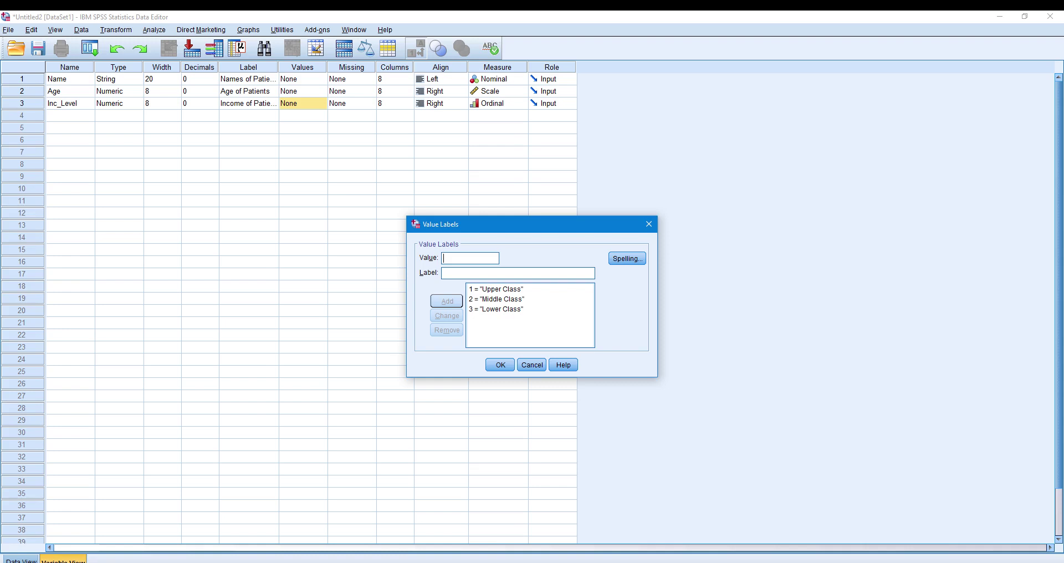
pyautogui.press('Return')
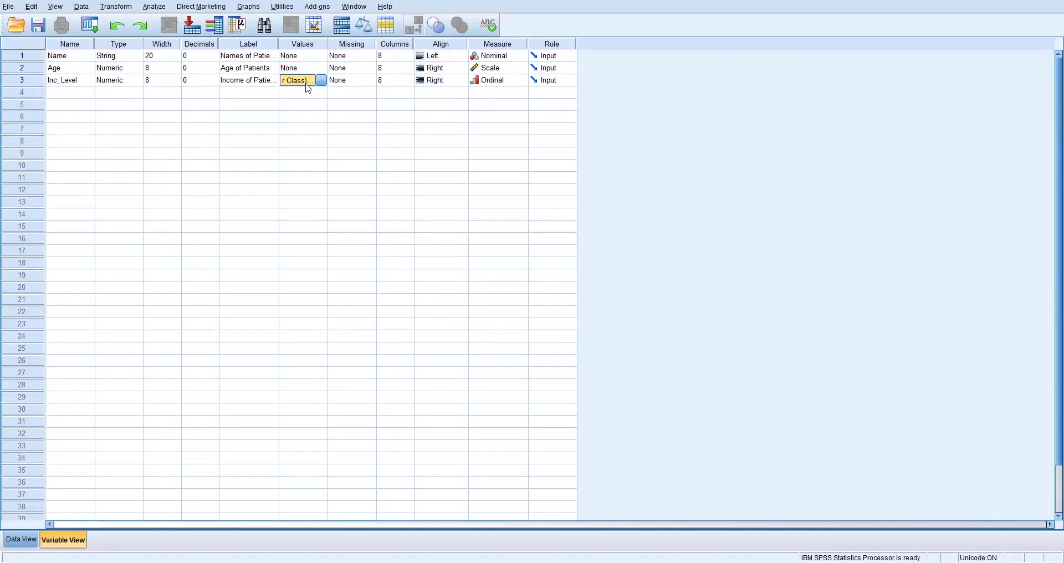
pyautogui.click(324, 42)
pyautogui.moveTo(326, 43); pyautogui.dragTo(396, 44)
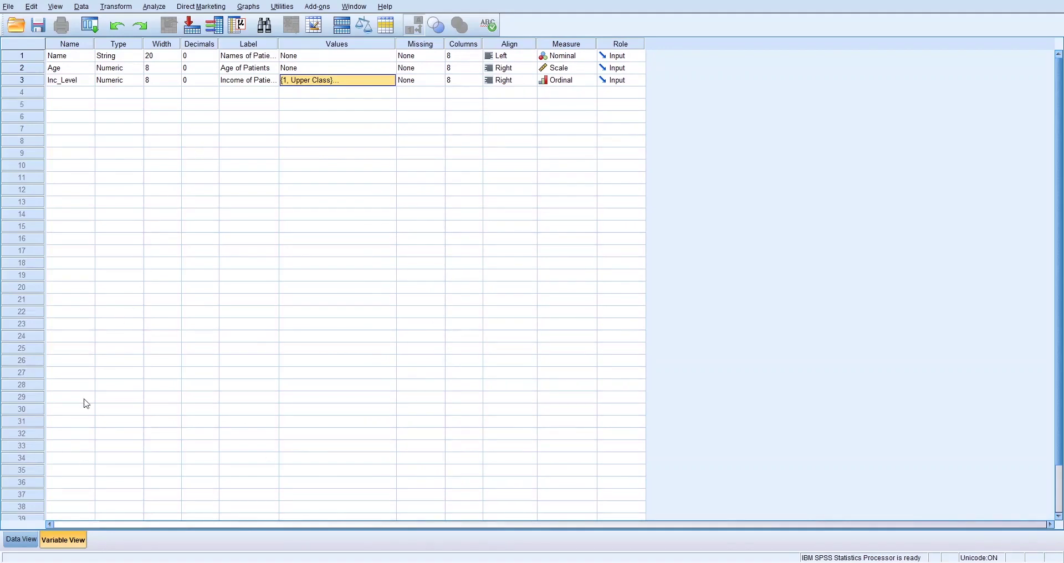
# Step: In Data View, enter the six patients' names in rows 1 to 6 of the Name variable
pyautogui.click(20, 540)
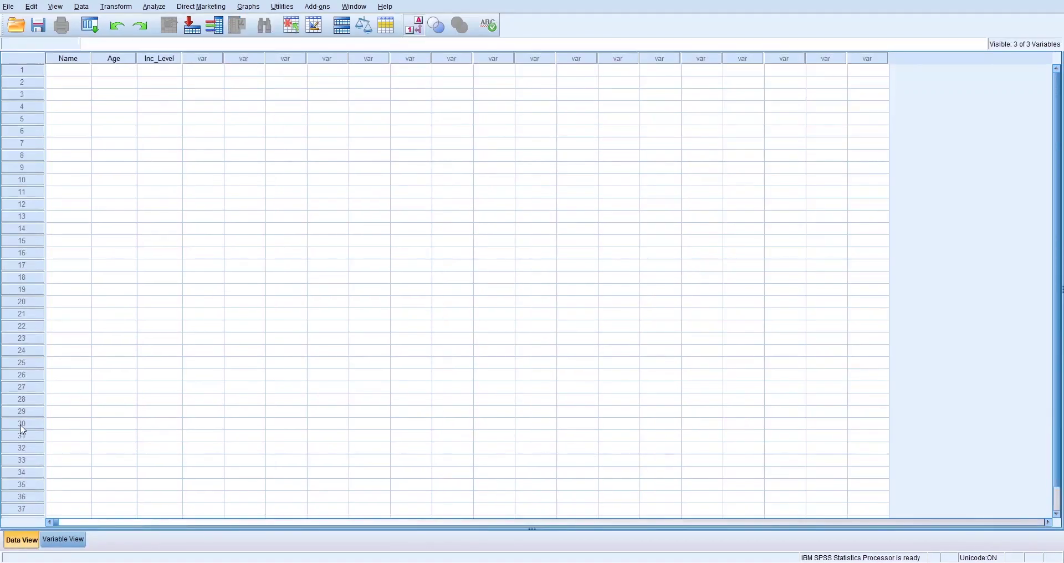
pyautogui.click(78, 74)
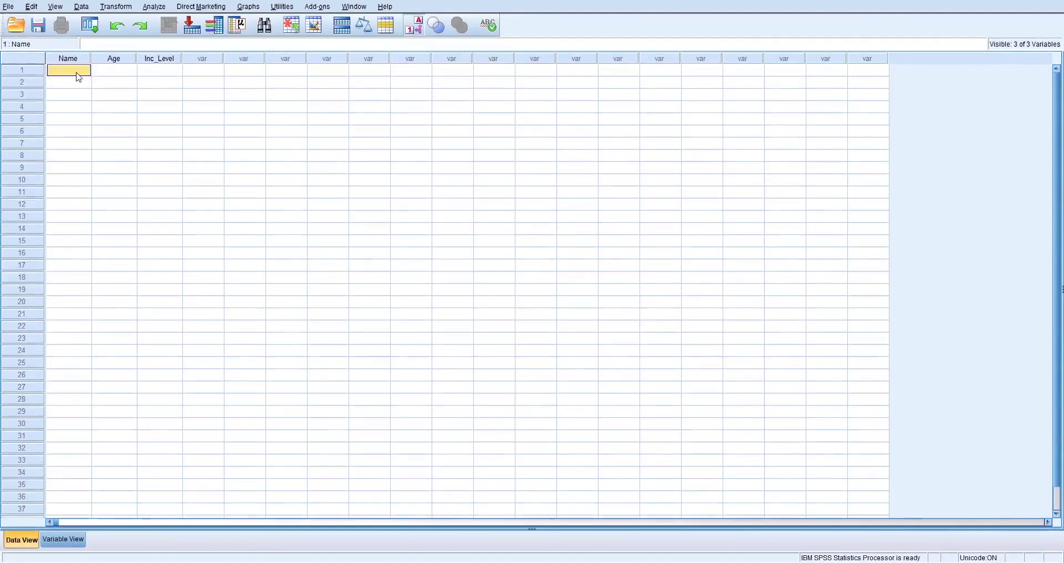
pyautogui.press('Right')
pyautogui.press('Right')
pyautogui.press('Left')
pyautogui.press('Left')
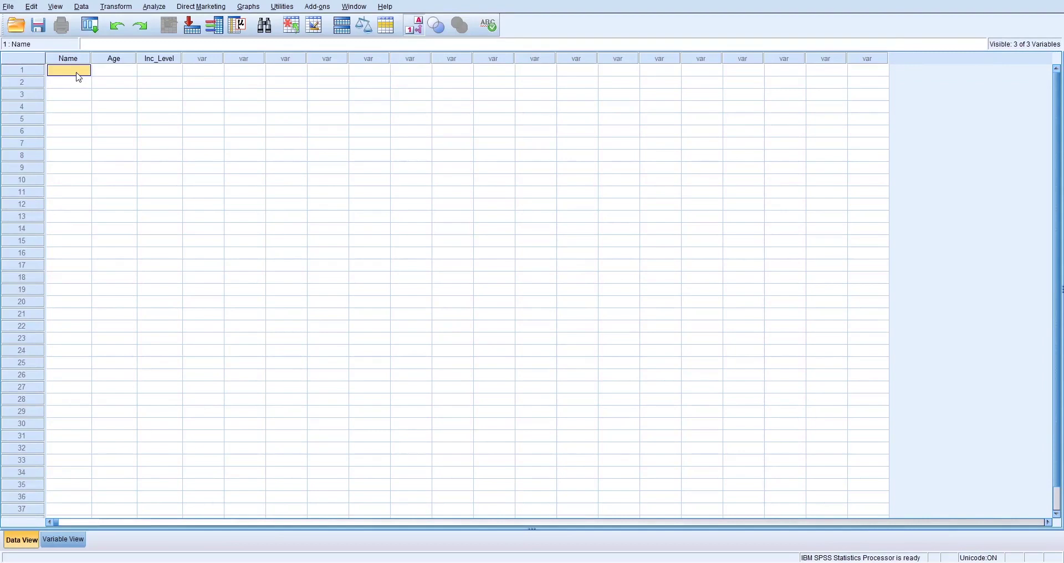
pyautogui.write('Ali')
pyautogui.press('Return')
pyautogui.write('Khan')
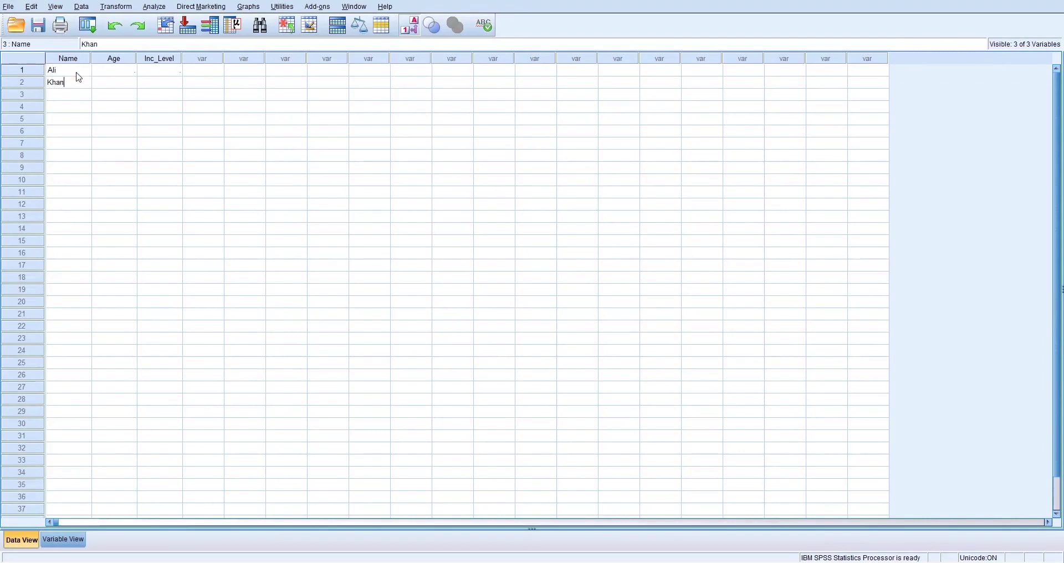
pyautogui.press('Return')
pyautogui.write('John')
pyautogui.press('Return')
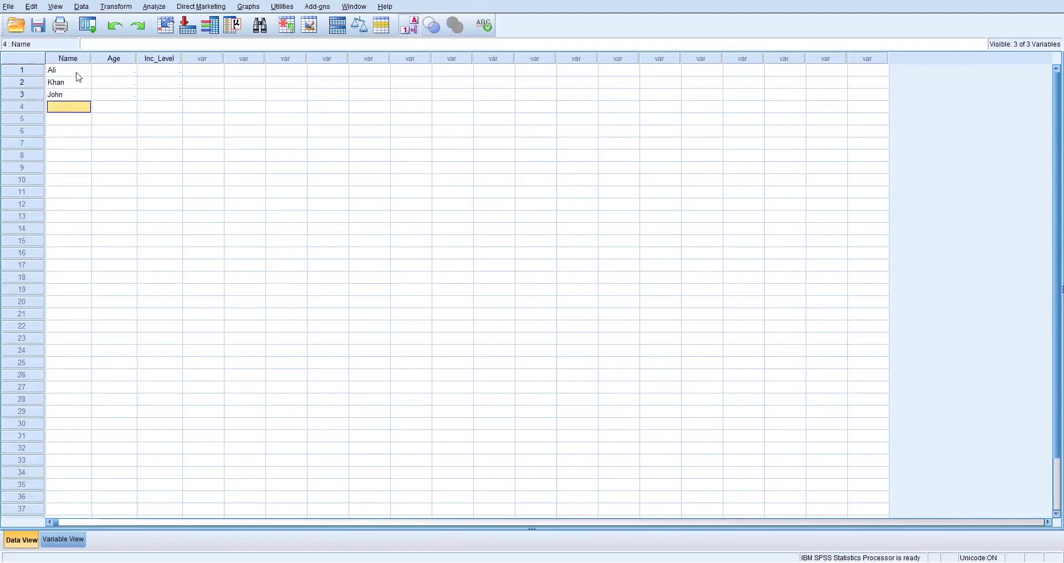
pyautogui.write('Mark')
pyautogui.press('Return')
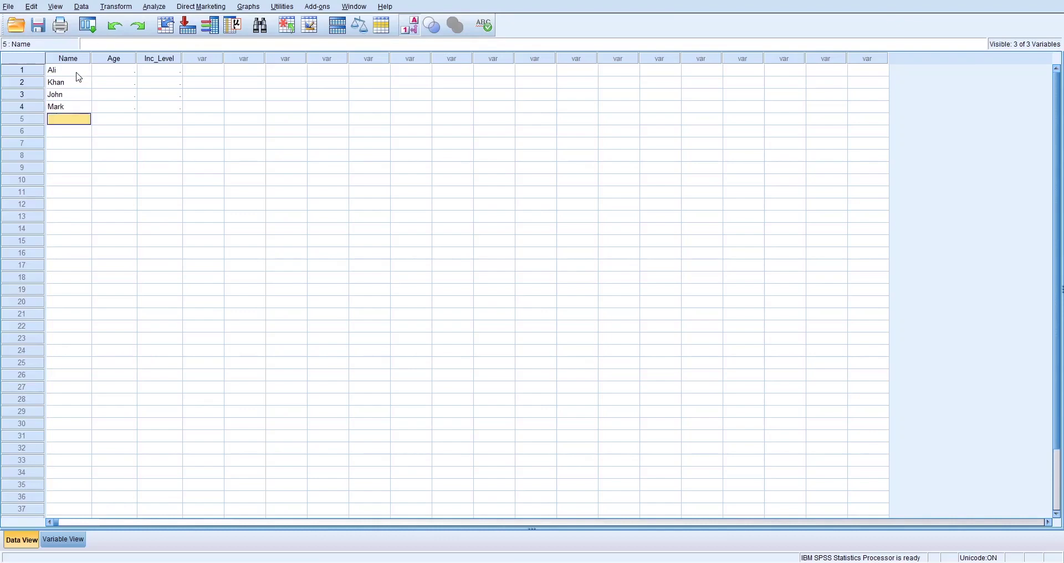
pyautogui.write('Gul')
pyautogui.press('Return')
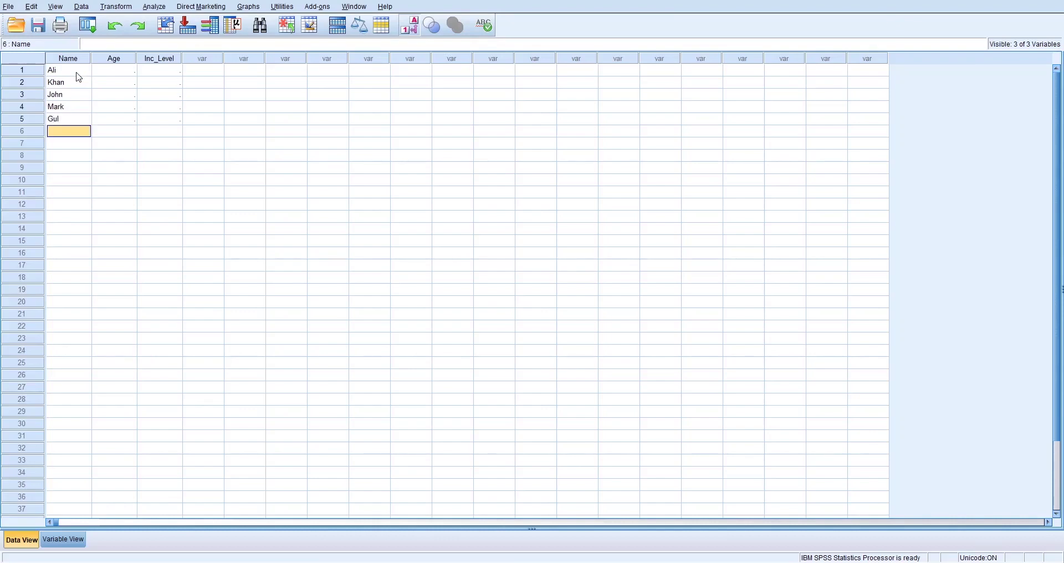
pyautogui.write('Aslam')
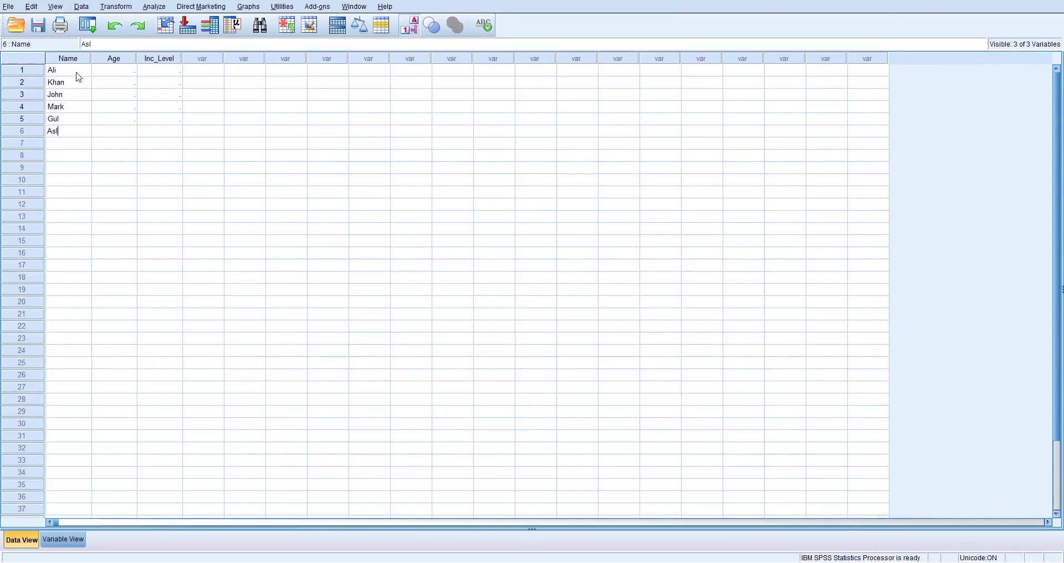
pyautogui.press('Return')
# Step: Enter the ages 22, 21, 23, 25, 33 and 40 in rows 1 to 6 of the Age variable
pyautogui.press('Up')
pyautogui.press('Up')
pyautogui.press('Up')
pyautogui.press('Up')
pyautogui.press('Up')
pyautogui.press('Up')
pyautogui.press('Right')
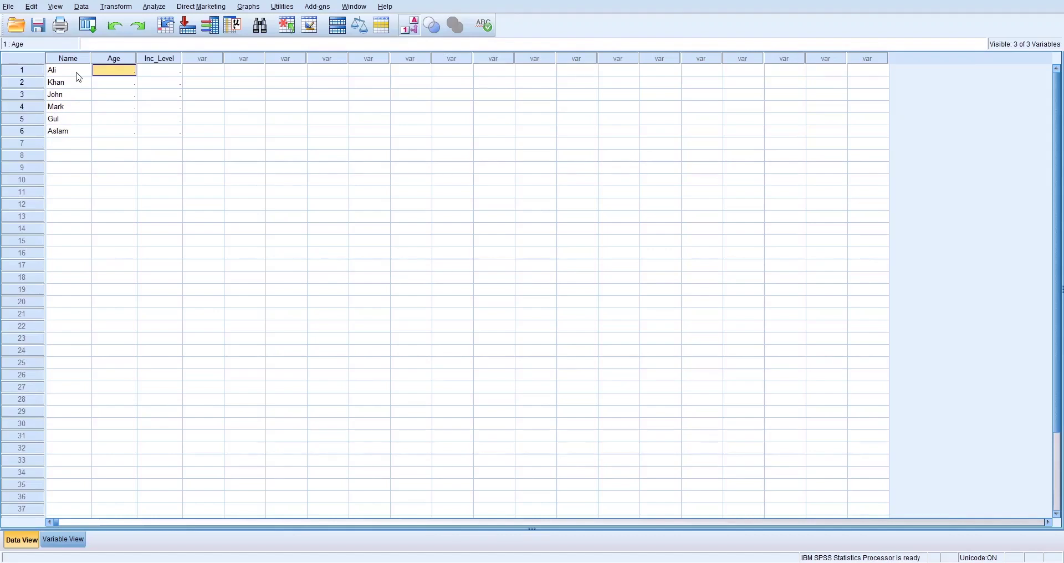
pyautogui.write('22')
pyautogui.press('Return')
pyautogui.write('21')
pyautogui.press('Return')
pyautogui.write('23')
pyautogui.press('Return')
pyautogui.write('25')
pyautogui.press('Return')
pyautogui.write('33')
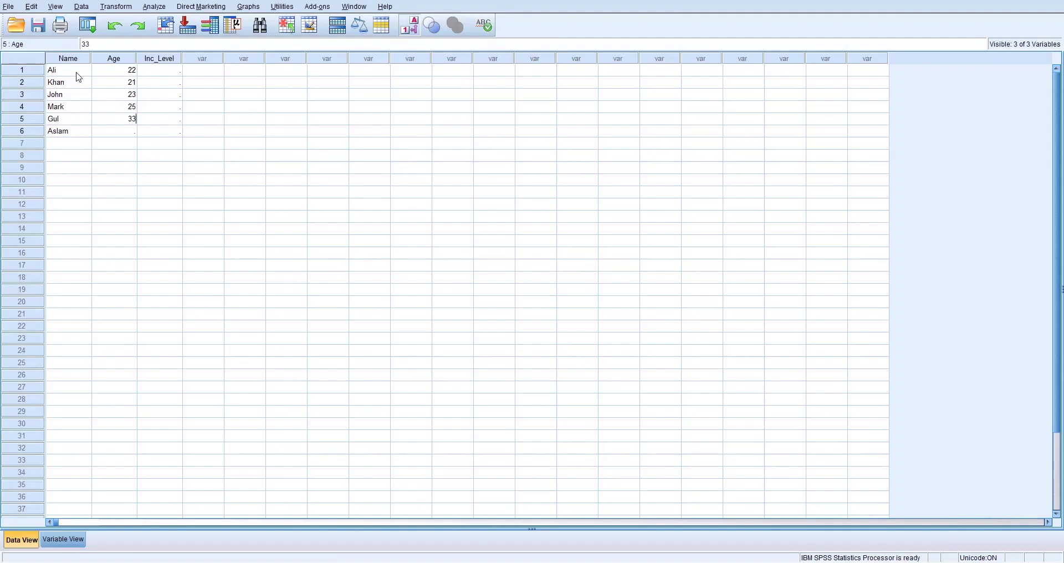
pyautogui.press('Return')
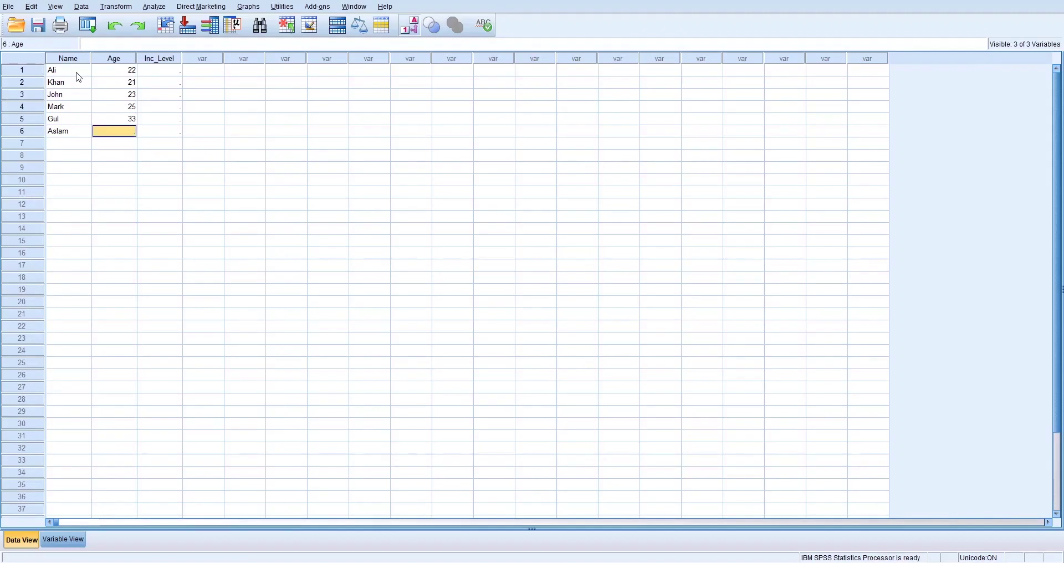
pyautogui.write('40')
pyautogui.press('Tab')
# Step: Fill Inc_Level in rows 1 to 6 with Lower Class, Middle Class, Middle Class, Upper Class, Middle Class and Middle Class
pyautogui.press('Up')
pyautogui.press('Up')
pyautogui.press('Up')
pyautogui.press('Up')
pyautogui.press('Up')
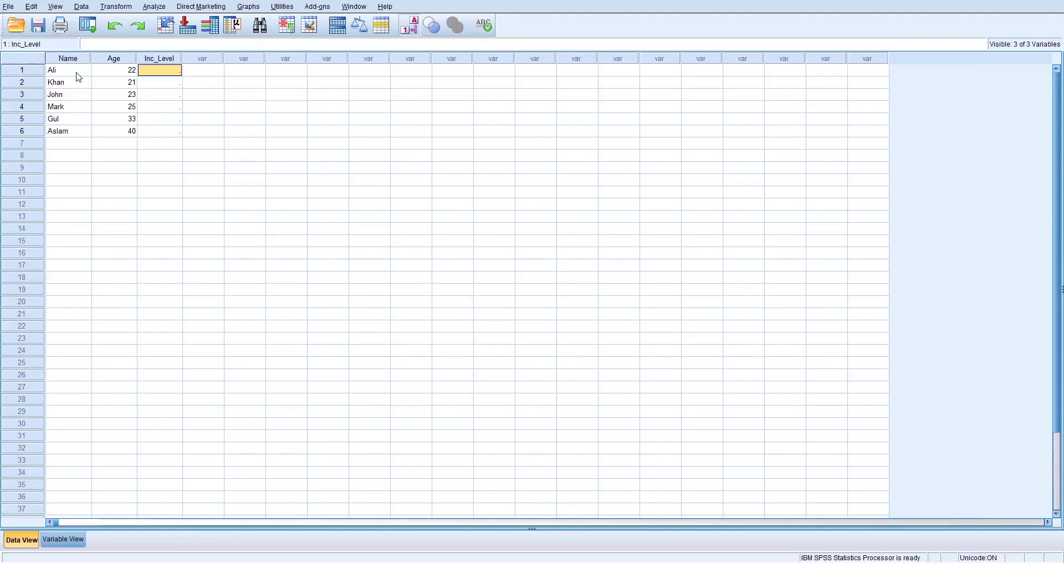
pyautogui.write('11')
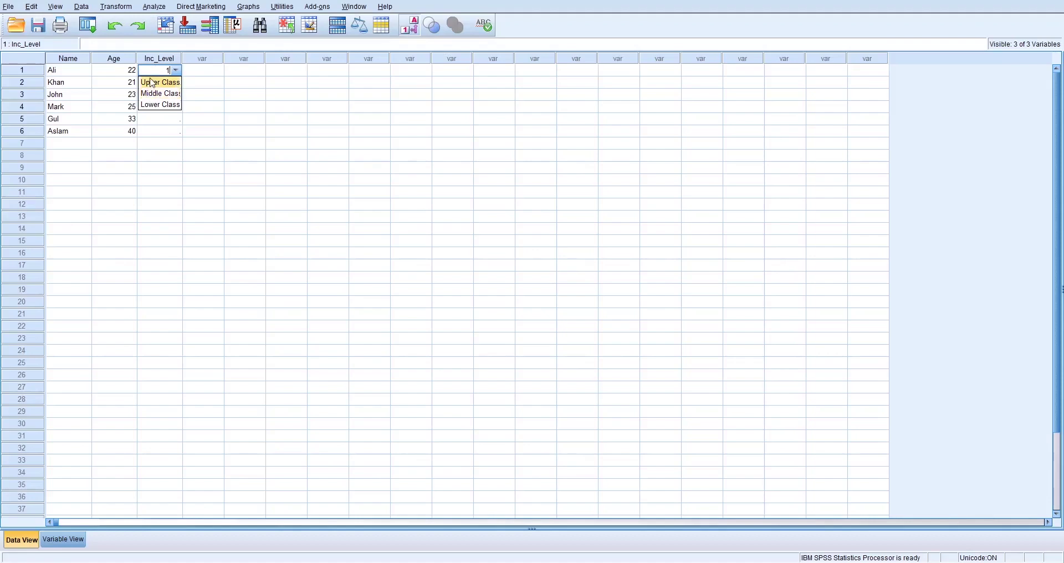
pyautogui.click(175, 110)
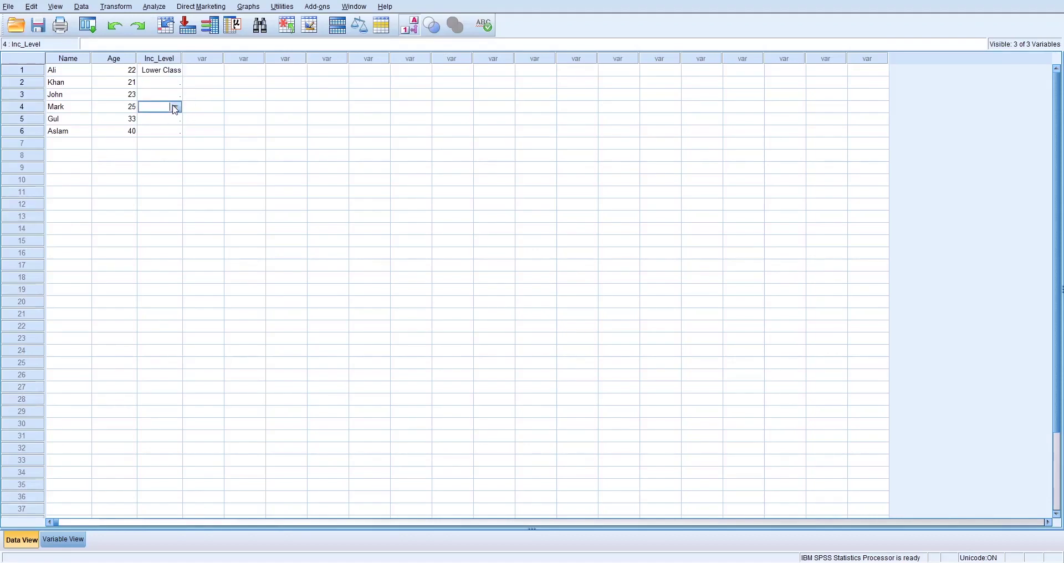
pyautogui.click(175, 89)
pyautogui.click(176, 86)
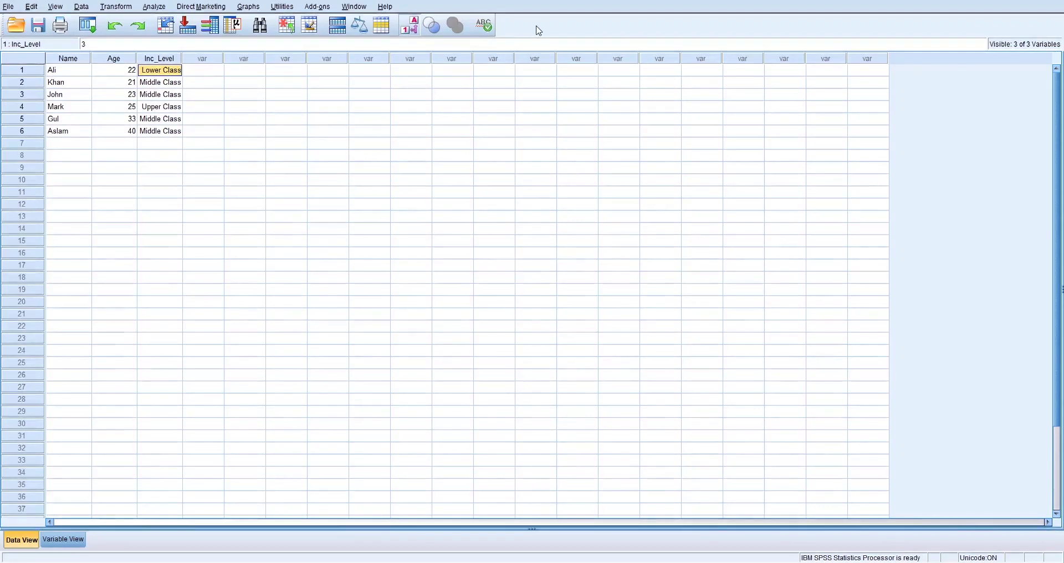
# Step: Display the numeric codes instead of value labels and set Inc_Level to 1 in row 1, 3 in rows 3 and 5, and 2 in row 6
pyautogui.click(415, 24)
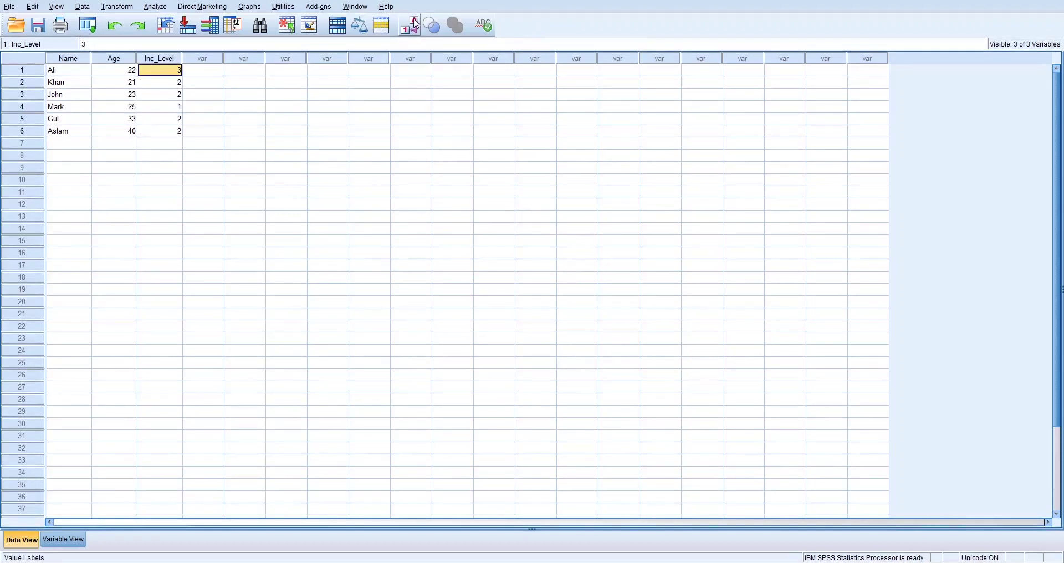
pyautogui.click(169, 83)
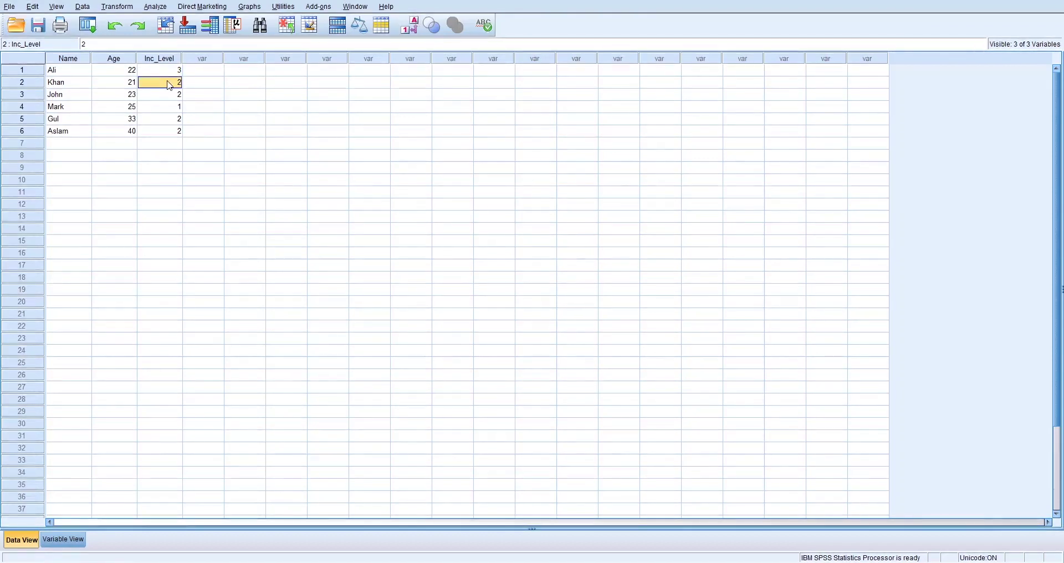
pyautogui.press('Up')
pyautogui.write('1')
pyautogui.press('Return')
pyautogui.press('Down')
pyautogui.write('3')
pyautogui.press('Return')
pyautogui.press('Down')
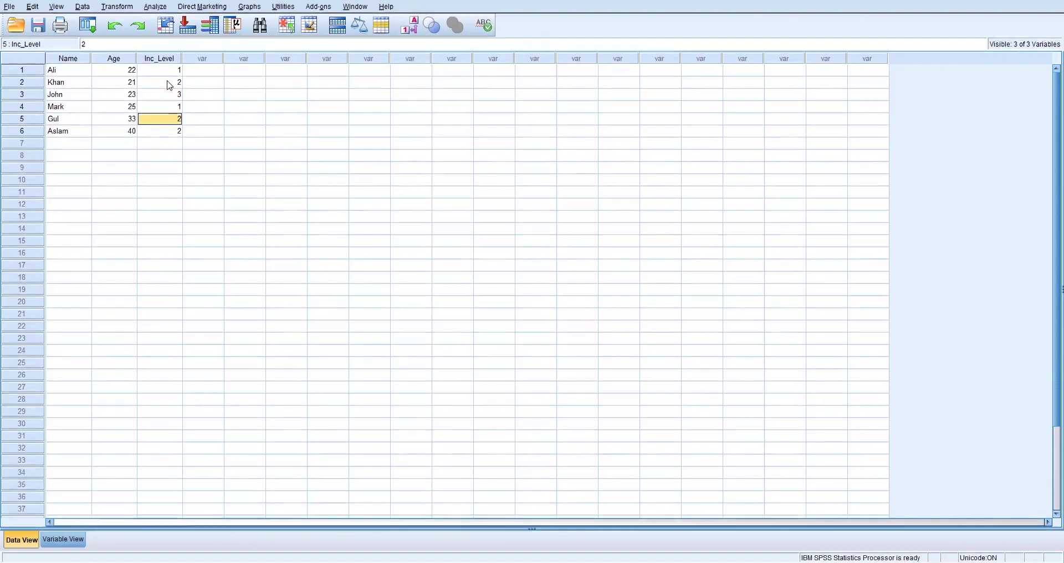
pyautogui.write('3')
pyautogui.press('Return')
pyautogui.write('2')
pyautogui.press('Return')
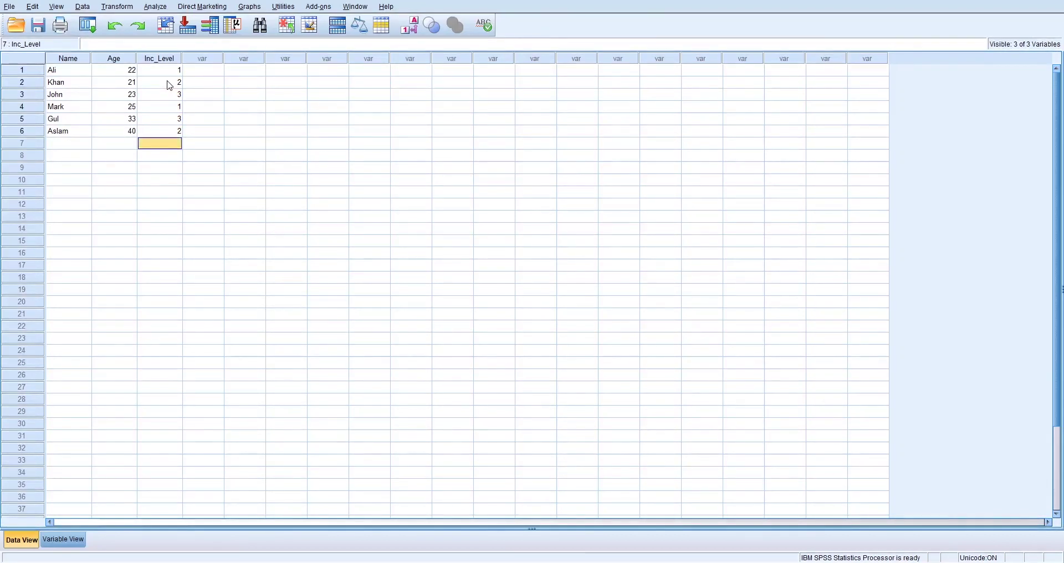
# Step: Switch the data display back to value labels for the Inc_Level entries
pyautogui.press('Up')
pyautogui.press('Up')
pyautogui.press('Up')
pyautogui.press('Up')
pyautogui.press('Up')
pyautogui.press('Up')
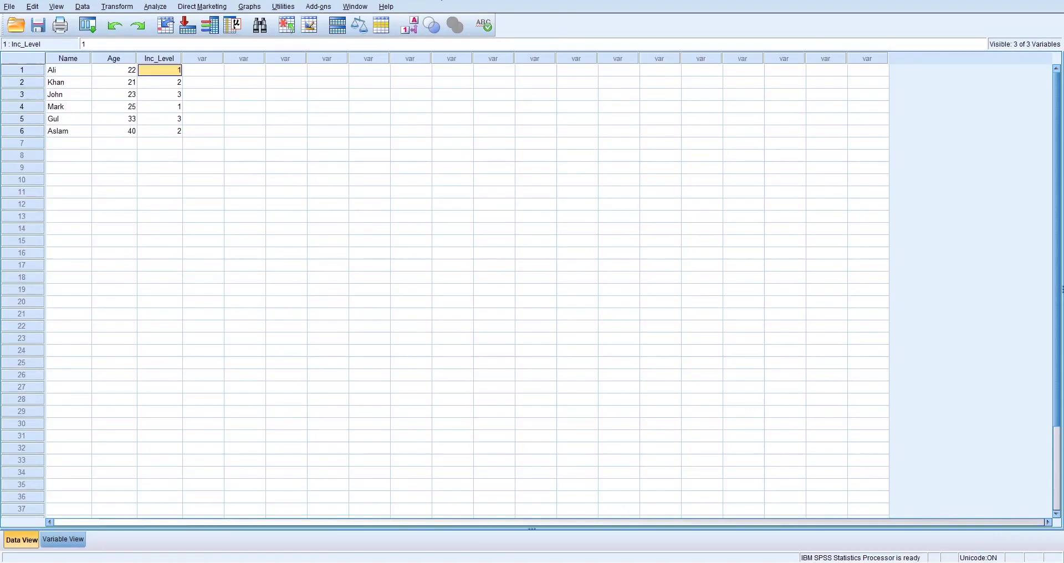
pyautogui.click(414, 33)
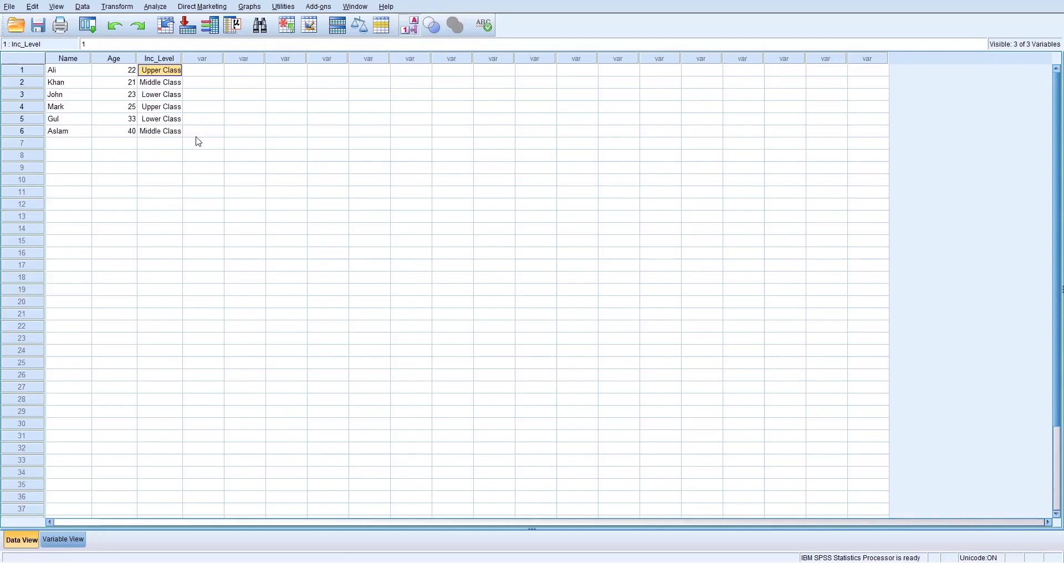
pyautogui.click(161, 132)
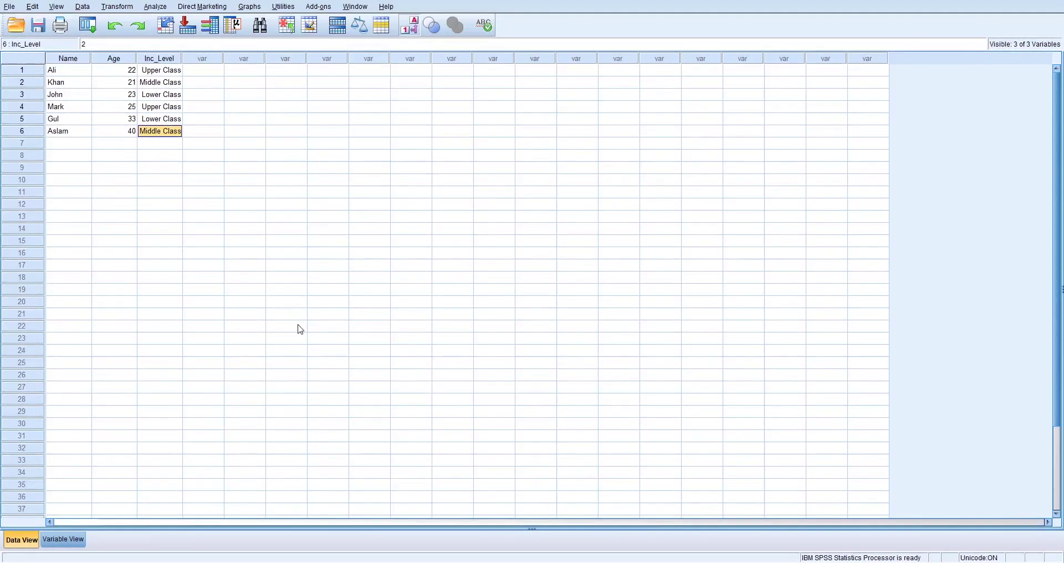
# Step: Set up a Frequencies analysis with the patients' names, age and income variables and frequency tables displayed
pyautogui.click(156, 7)
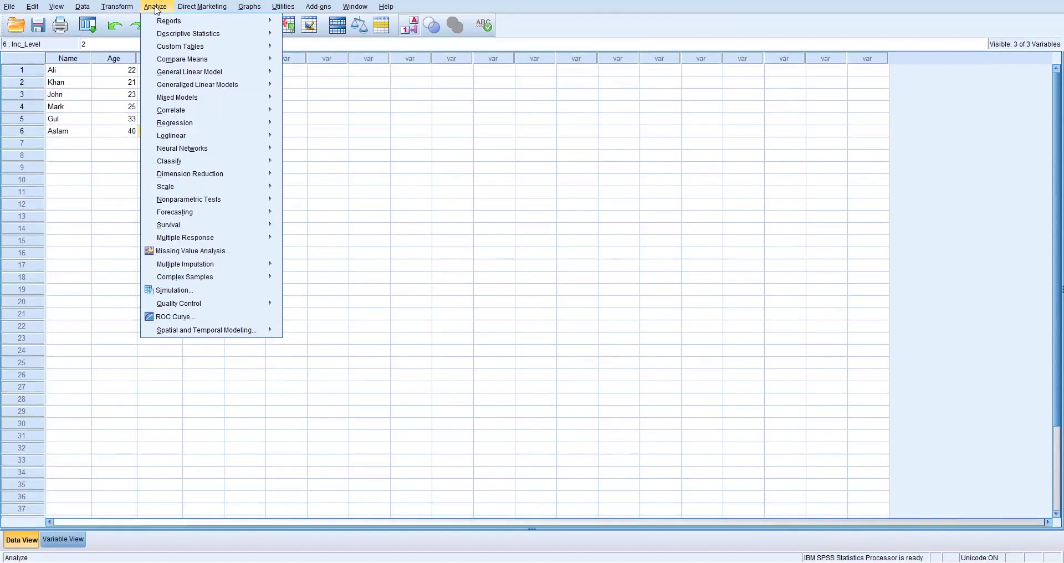
pyautogui.press('Up')
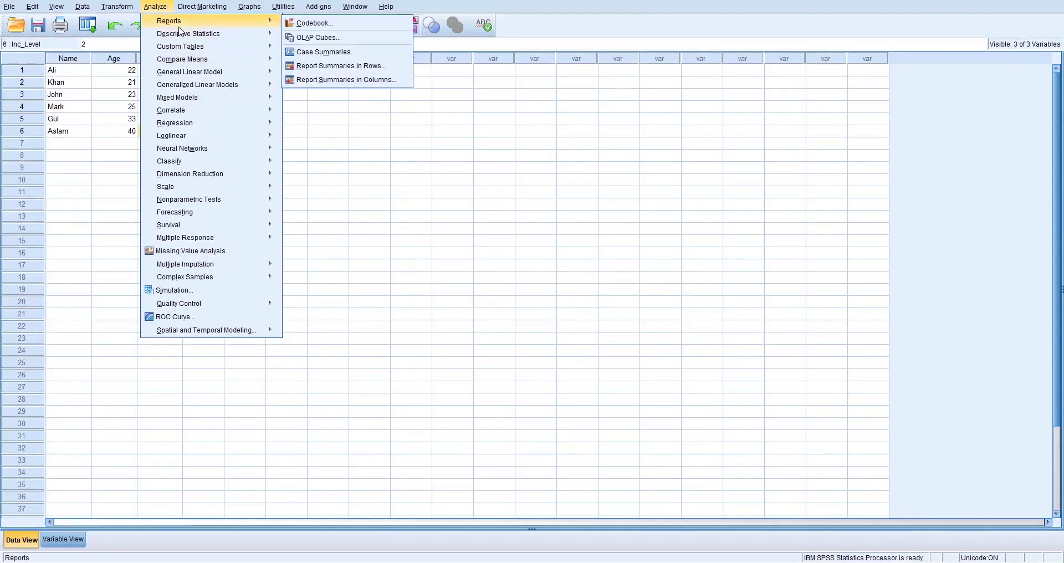
pyautogui.moveTo(162, 34)
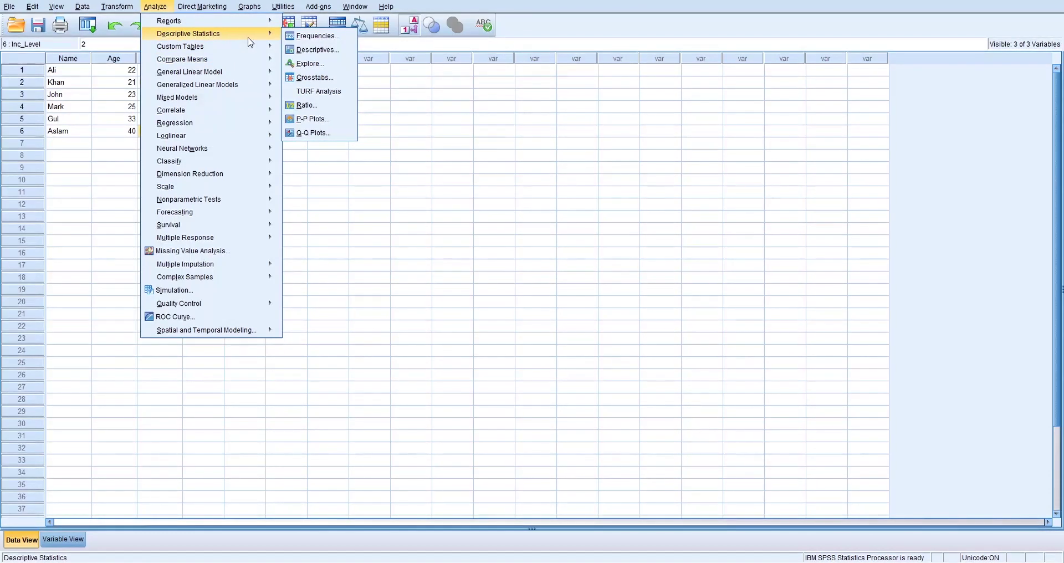
pyautogui.click(323, 40)
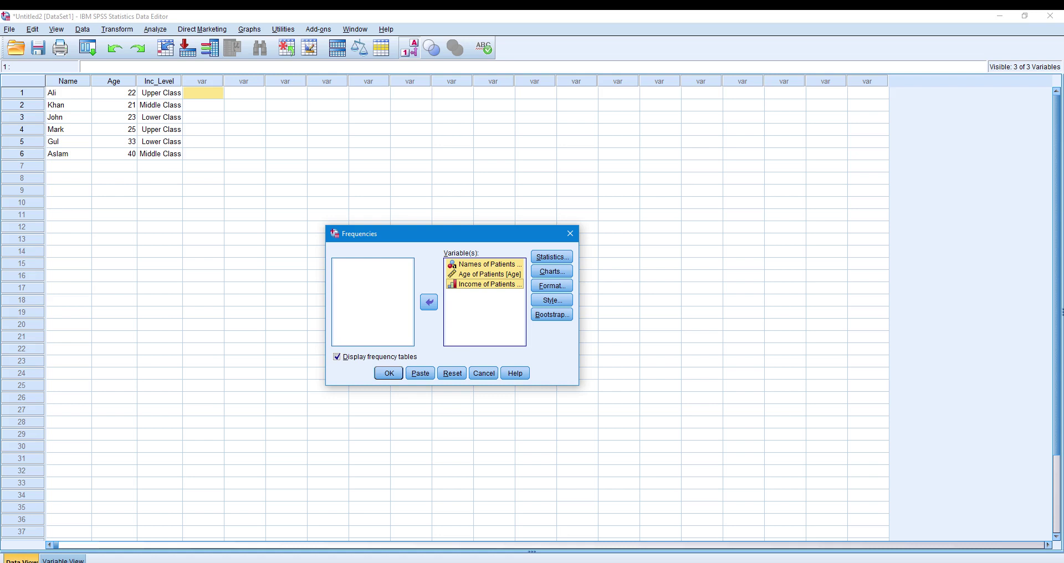
# Step: Request mean, median, mode, sum, standard deviation, variance, range, skewness, kurtosis and bar charts of frequencies, and run the analysis
pyautogui.hotkey('alt', 's')
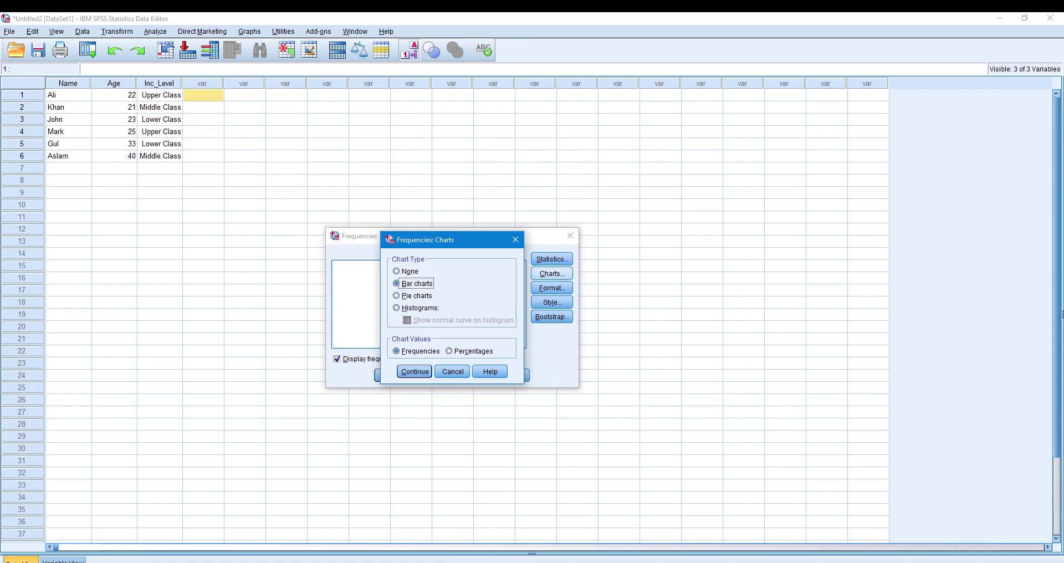
pyautogui.click(415, 371)
pyautogui.click(387, 376)
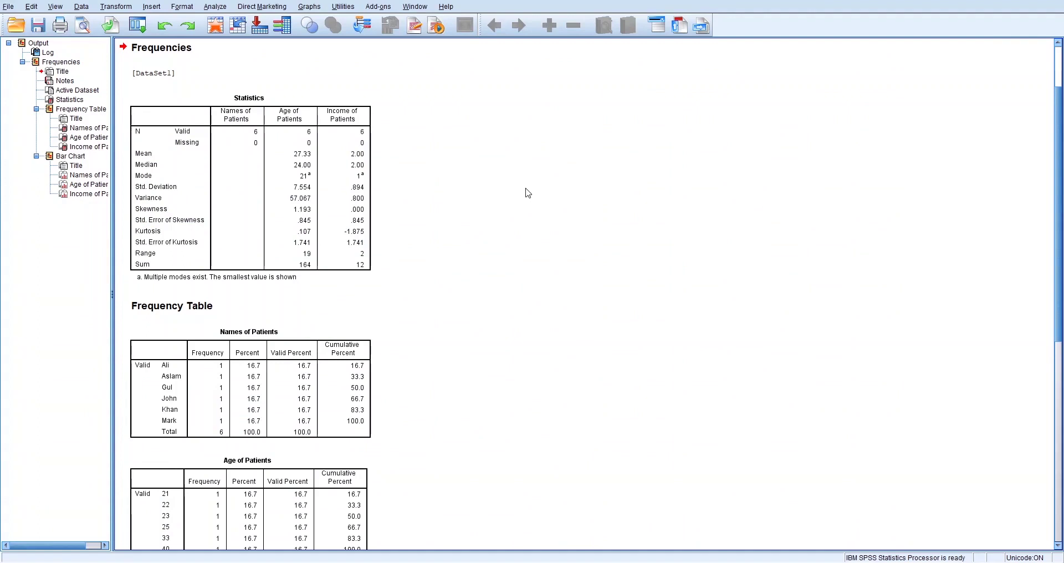
# Step: Examine the Statistics table and the frequency tables for the patients' names, age and income in the output
pyautogui.click(268, 173)
pyautogui.scroll(-3, 482, 231)
pyautogui.scroll(-3, 482, 232)
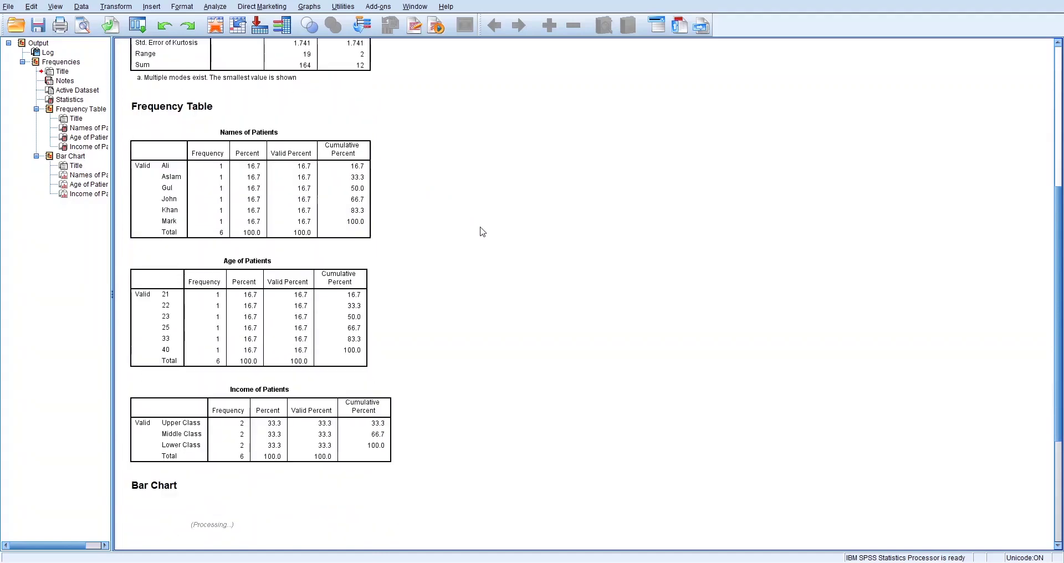
pyautogui.scroll(-2, 482, 232)
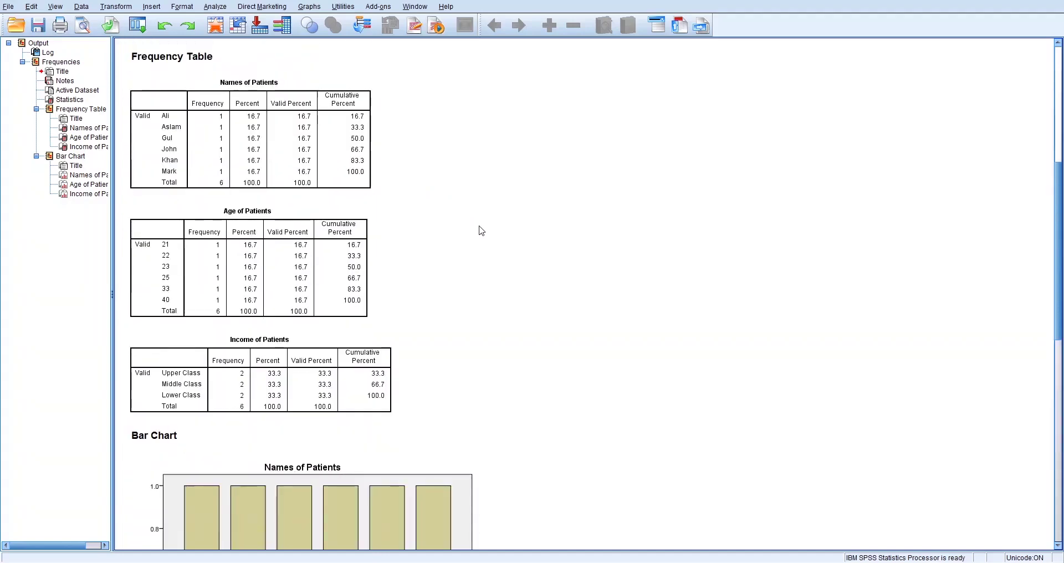
pyautogui.click(195, 60)
pyautogui.click(158, 120)
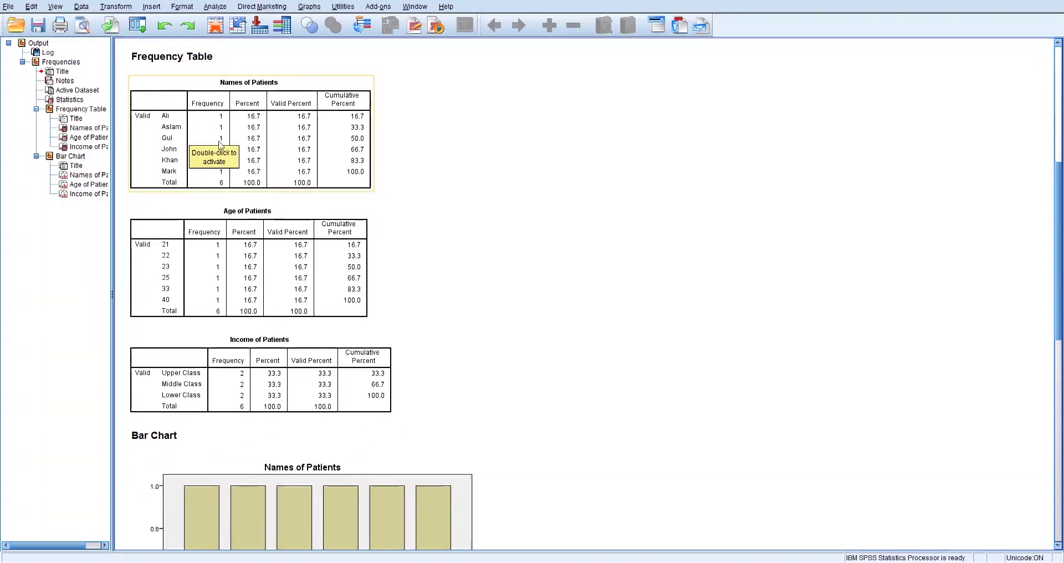
# Step: Review the frequency tables and the bar charts for names, age and income of patients in the output
pyautogui.click(413, 109)
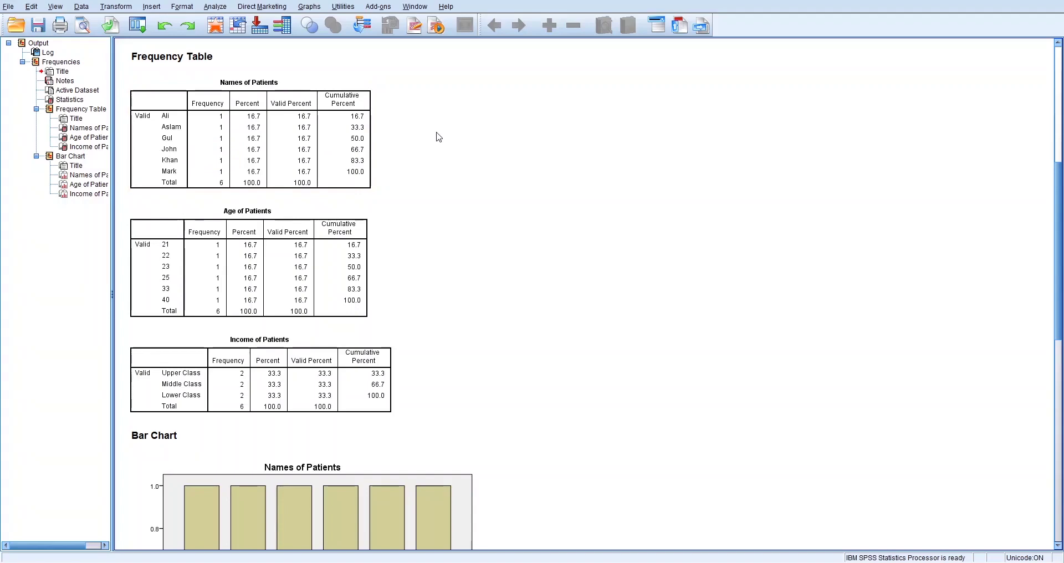
pyautogui.scroll(-2, 439, 136)
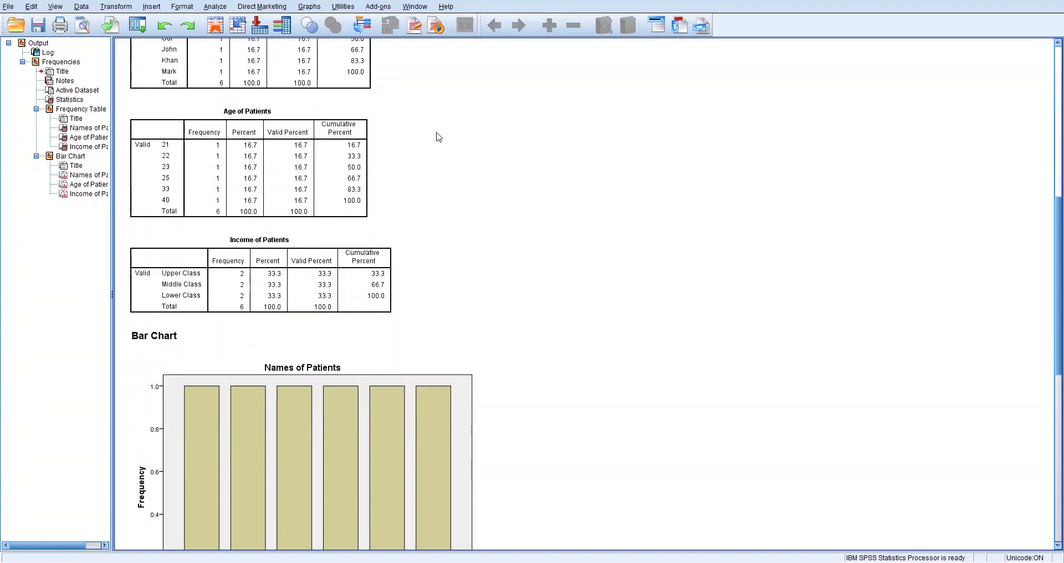
pyautogui.scroll(-1, 439, 136)
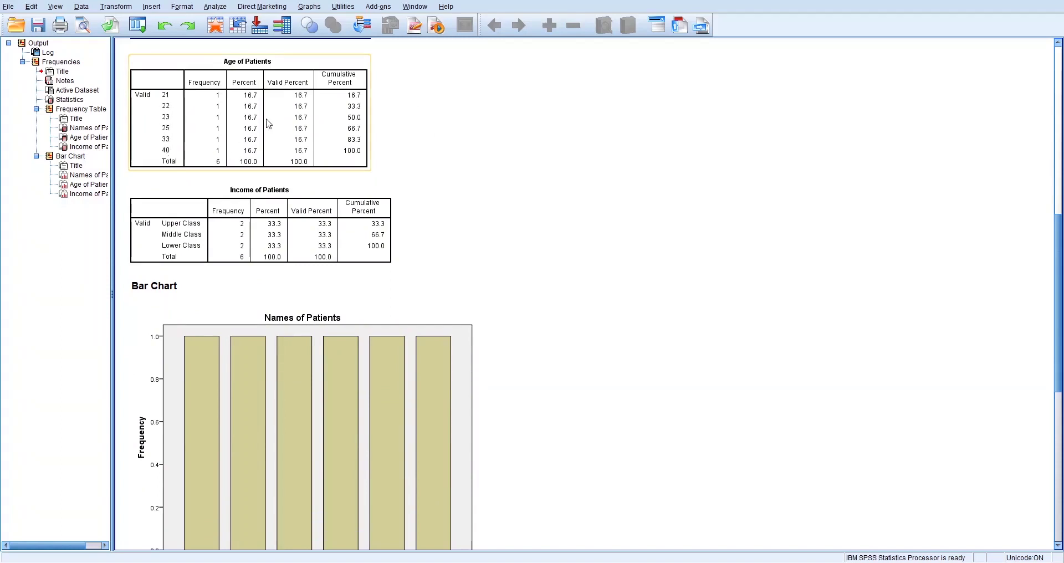
pyautogui.scroll(-3, 604, 234)
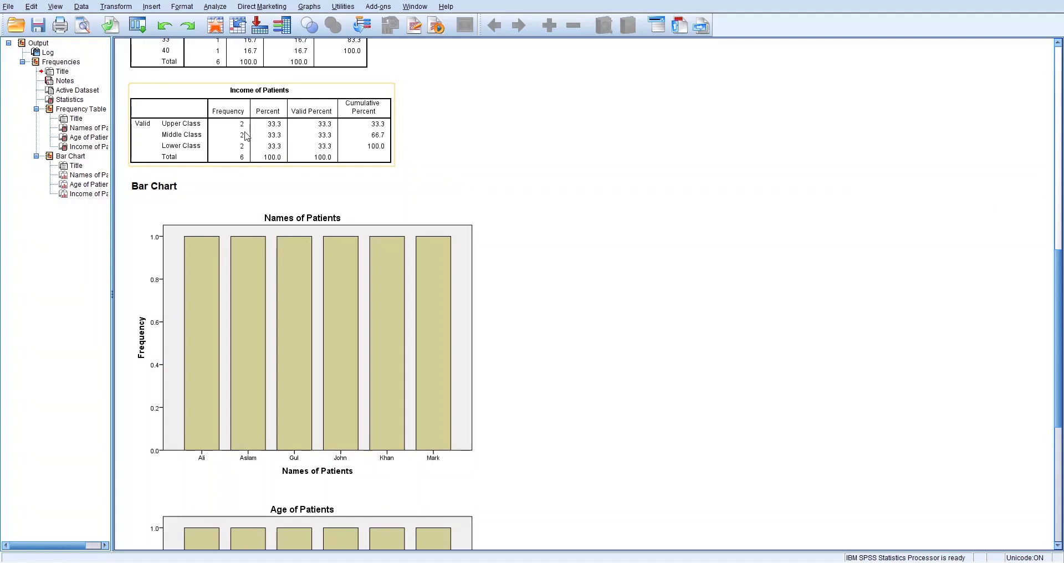
pyautogui.scroll(-10, 606, 266)
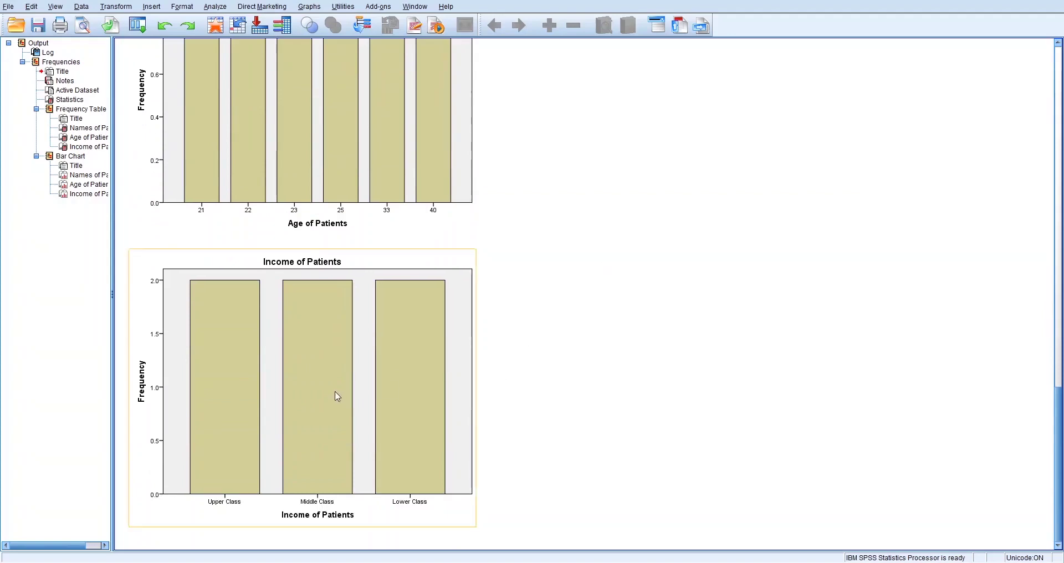
pyautogui.scroll(10, 350, 383)
pyautogui.scroll(10, 349, 384)
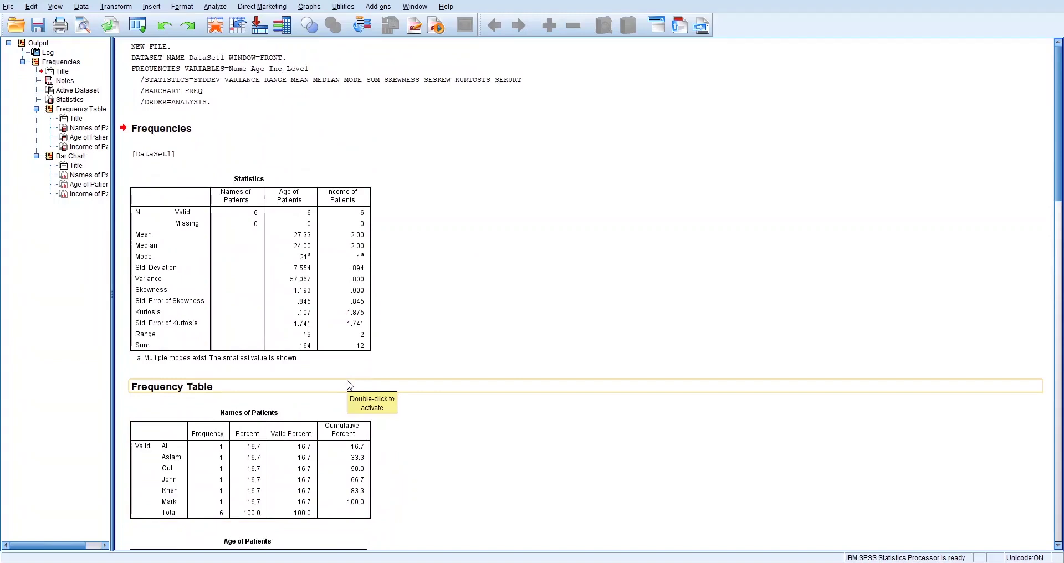
pyautogui.scroll(-10, 352, 366)
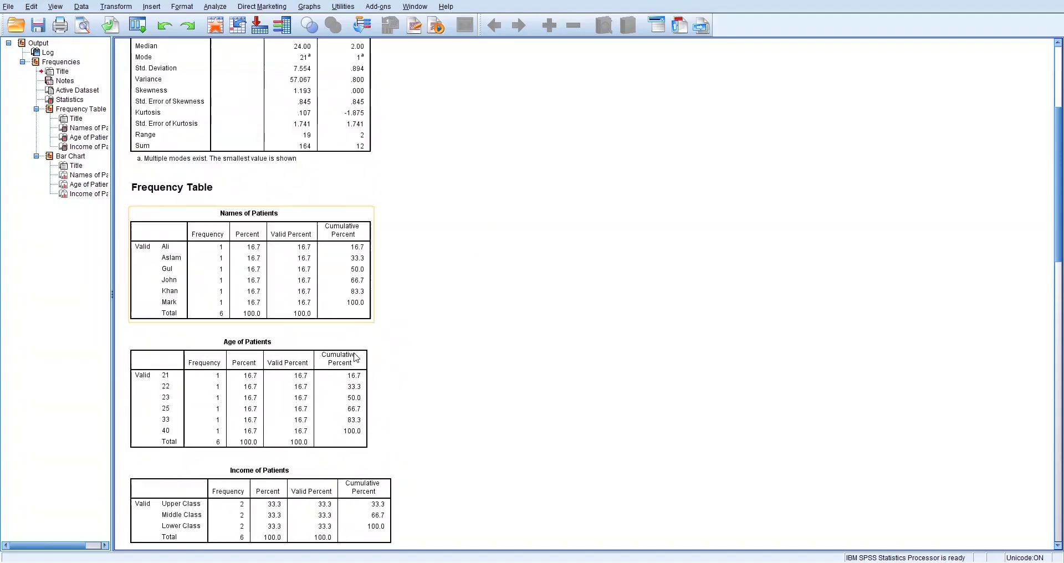
pyautogui.scroll(-5, 356, 358)
pyautogui.scroll(15, 356, 357)
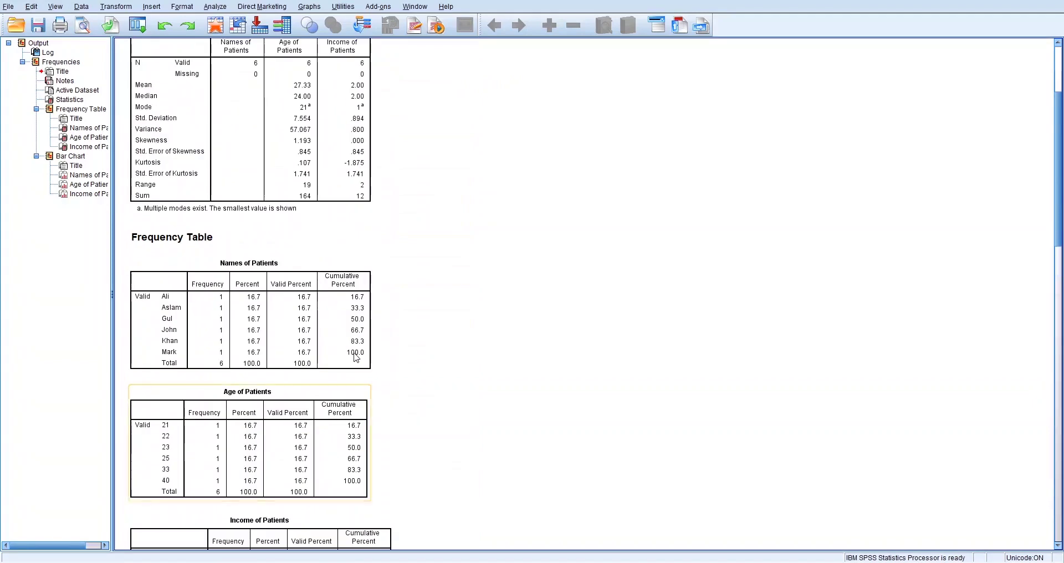
pyautogui.click(290, 258)
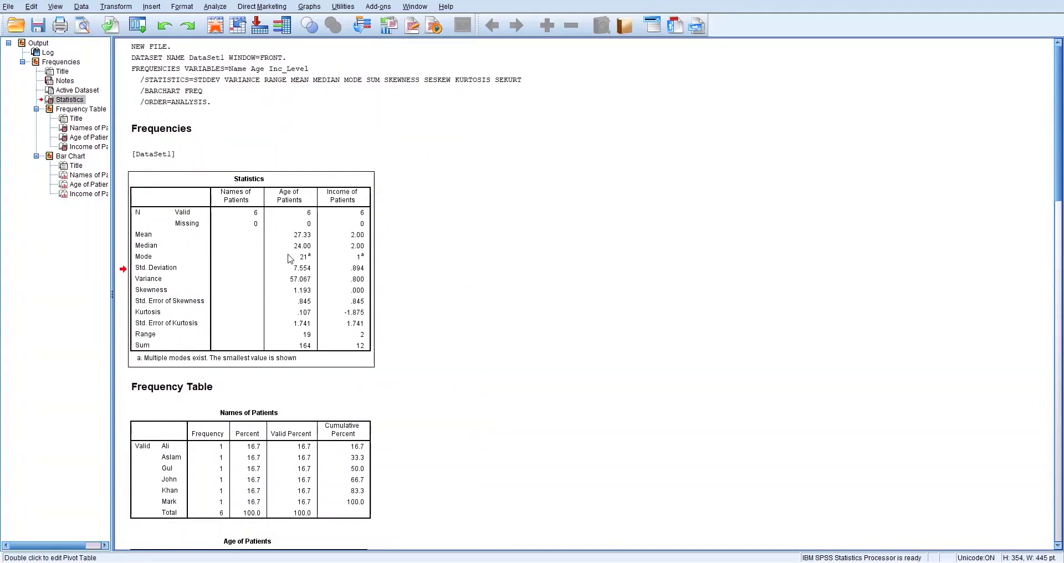
pyautogui.doubleClick(298, 257)
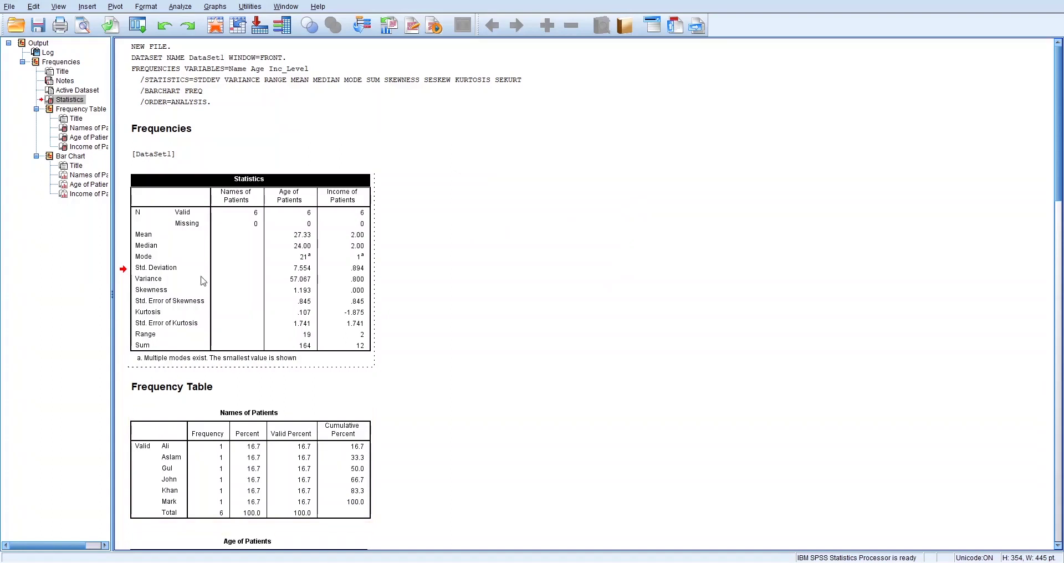
pyautogui.rightClick(195, 217)
pyautogui.click(219, 200)
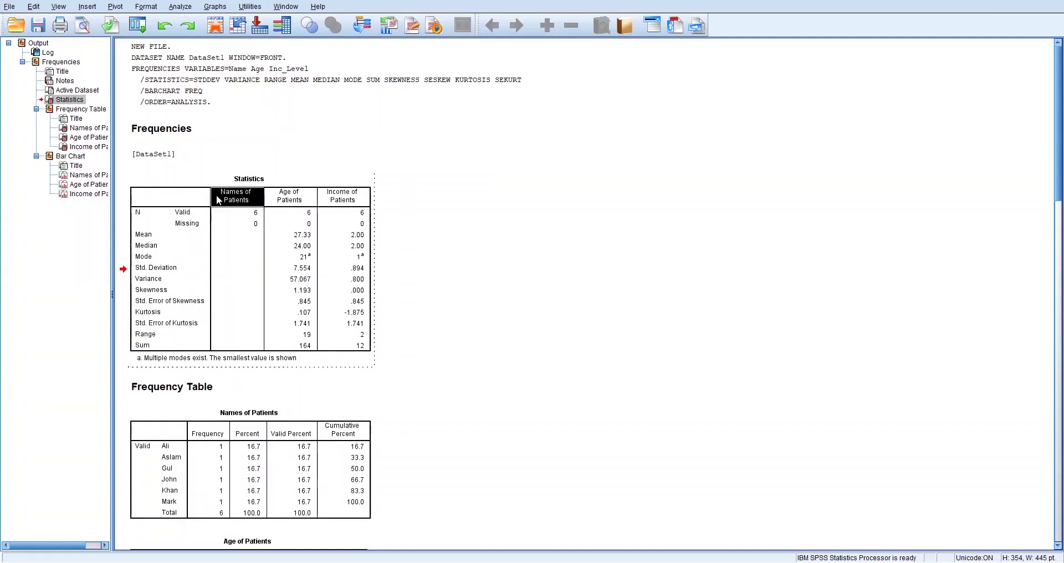
pyautogui.click(421, 185)
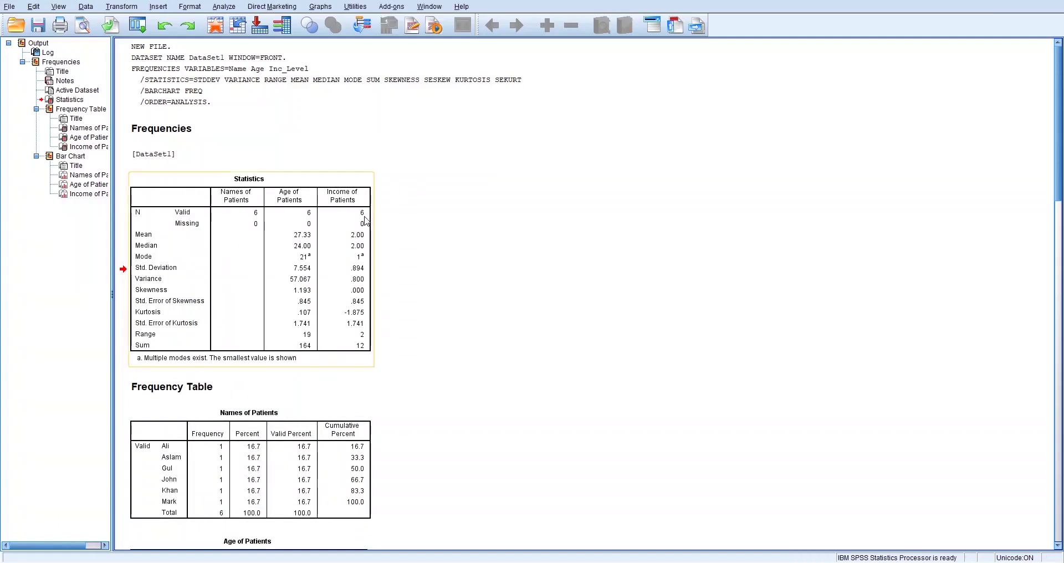
pyautogui.rightClick(315, 227)
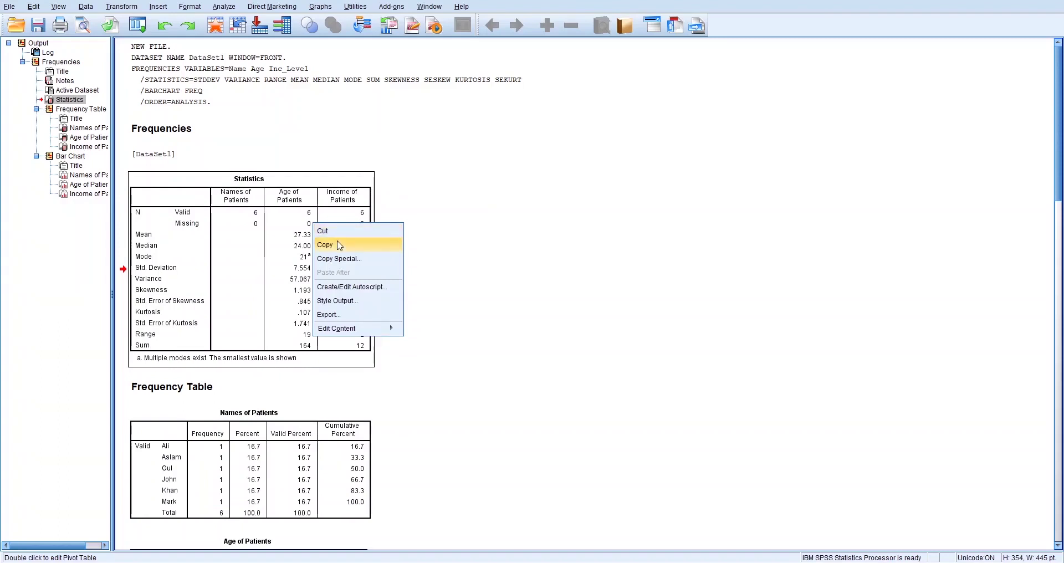
pyautogui.click(342, 315)
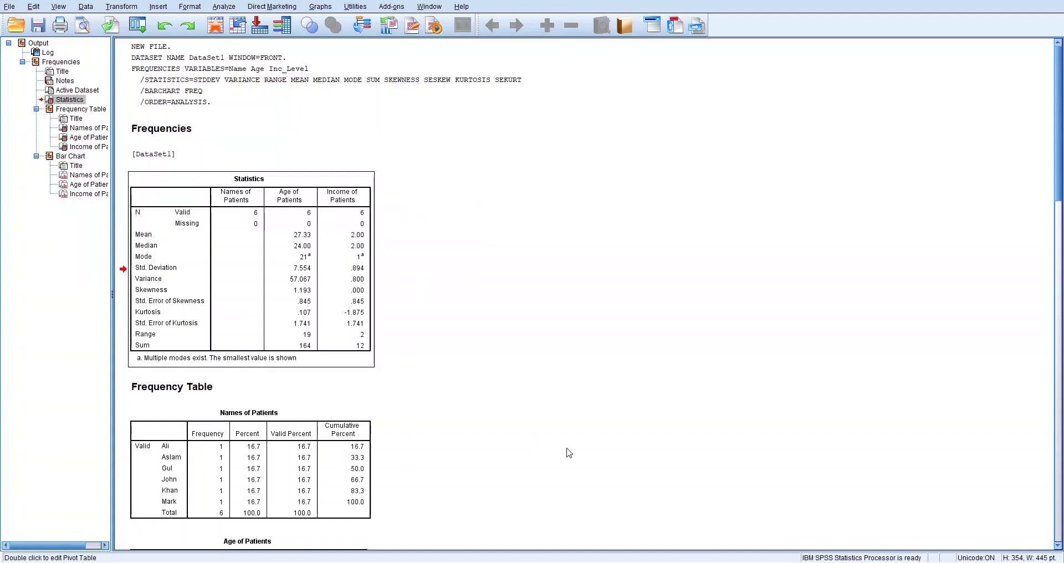
# Step: Open the Statistics table for editing in the viewer and enlarge the font of the Missing count for Income of Patients
pyautogui.click(155, 227)
pyautogui.rightClick(223, 237)
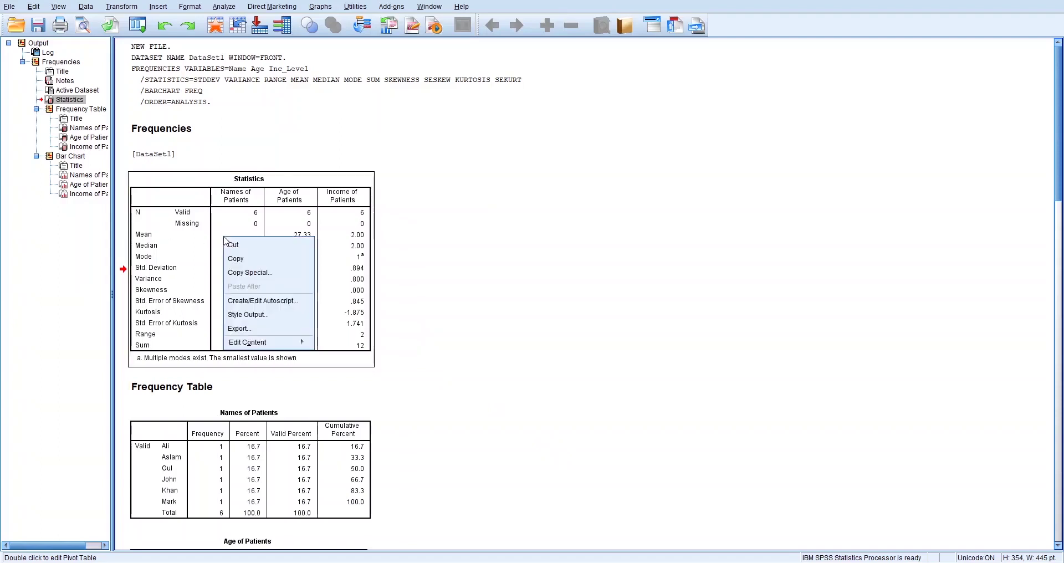
pyautogui.moveTo(286, 348)
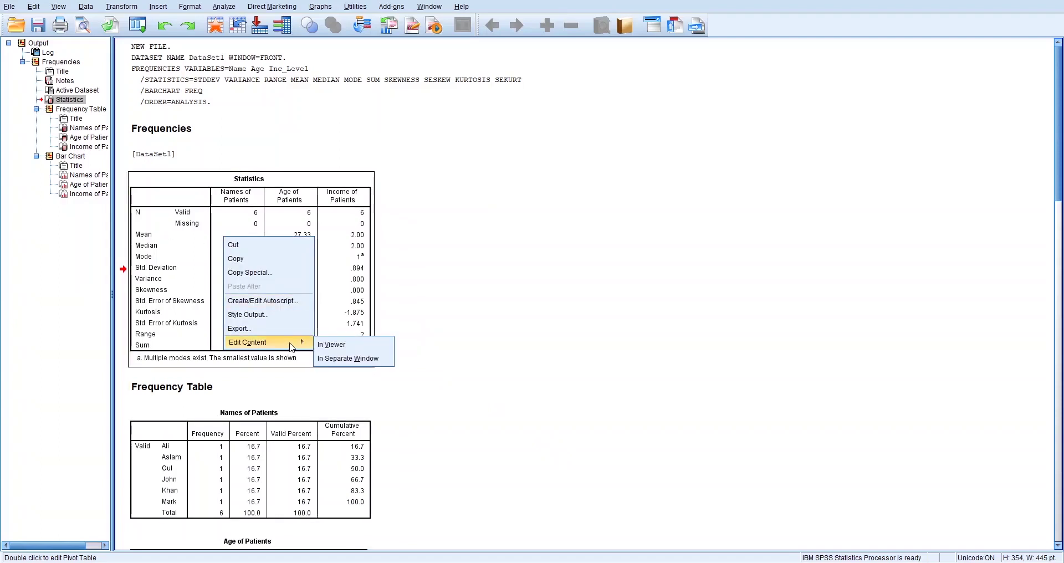
pyautogui.click(320, 344)
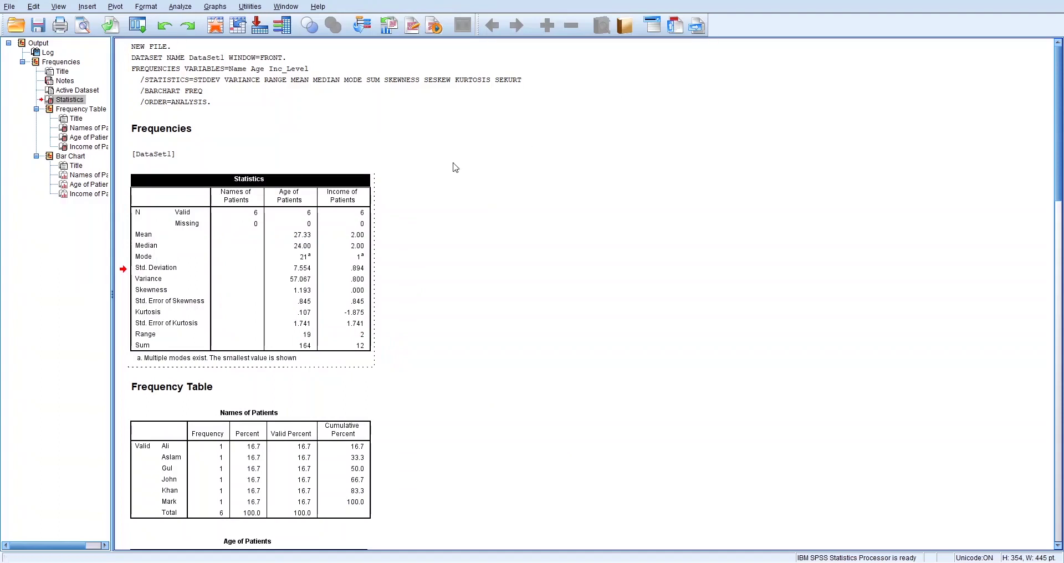
pyautogui.click(312, 225)
pyautogui.click(306, 235)
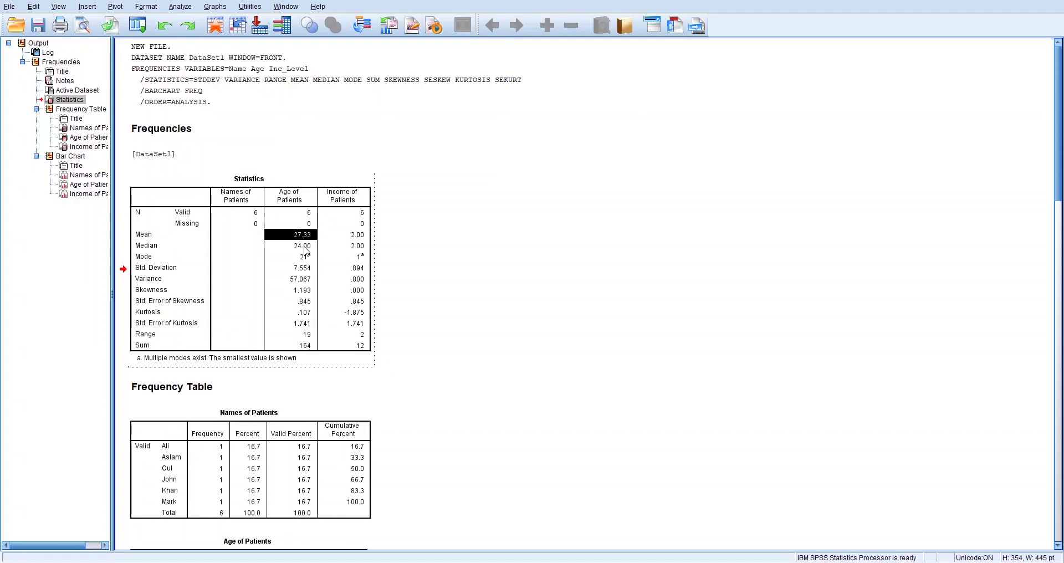
pyautogui.click(304, 246)
pyautogui.click(305, 269)
pyautogui.click(305, 213)
pyautogui.click(349, 224)
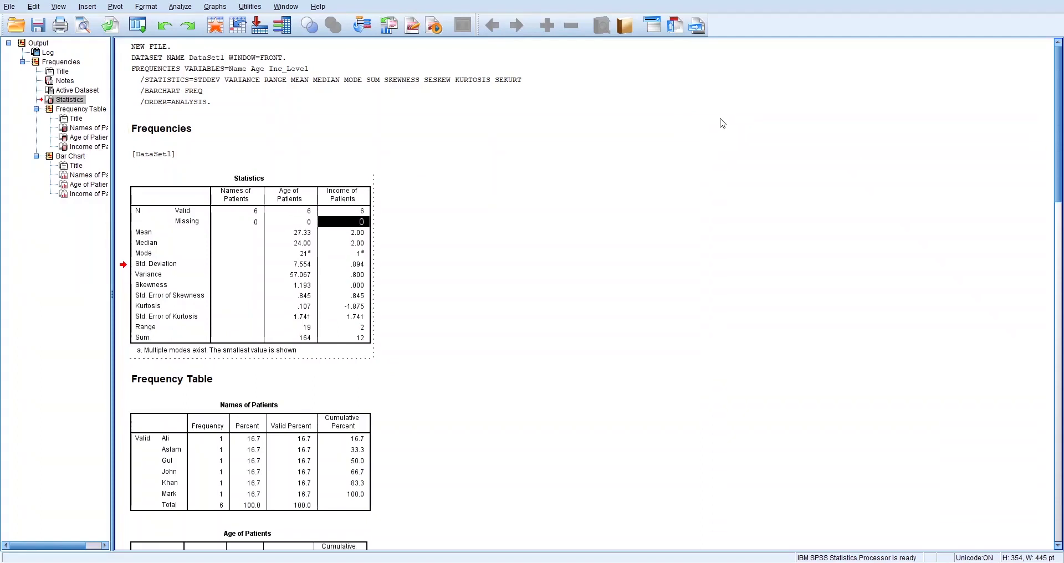
# Step: Enlarge the font of the Sum value for Age of Patients and leave table editing
pyautogui.click(304, 339)
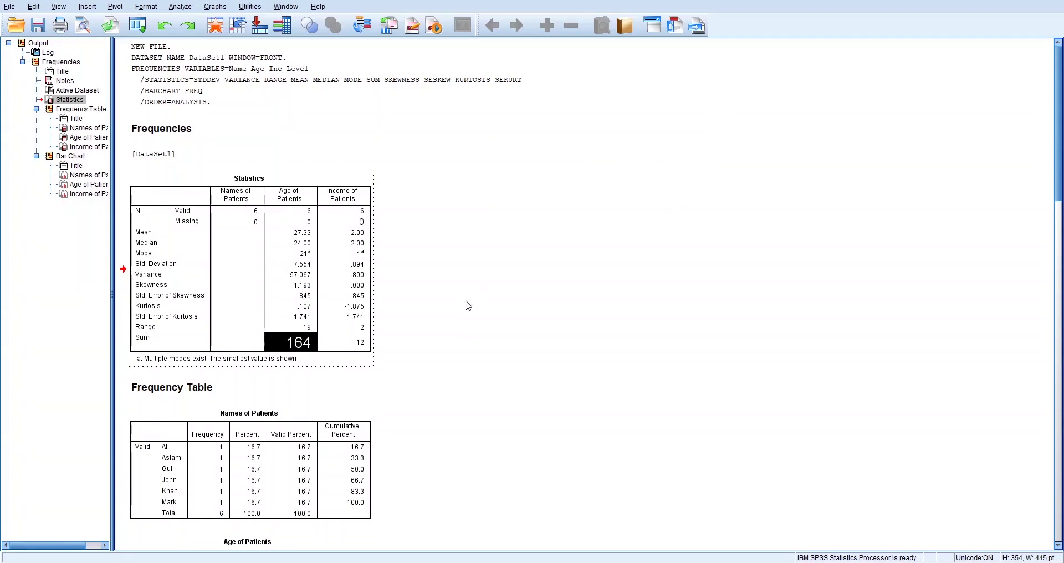
pyautogui.click(469, 305)
# Step: Reopen the Statistics table's content for editing in the viewer
pyautogui.click(308, 345)
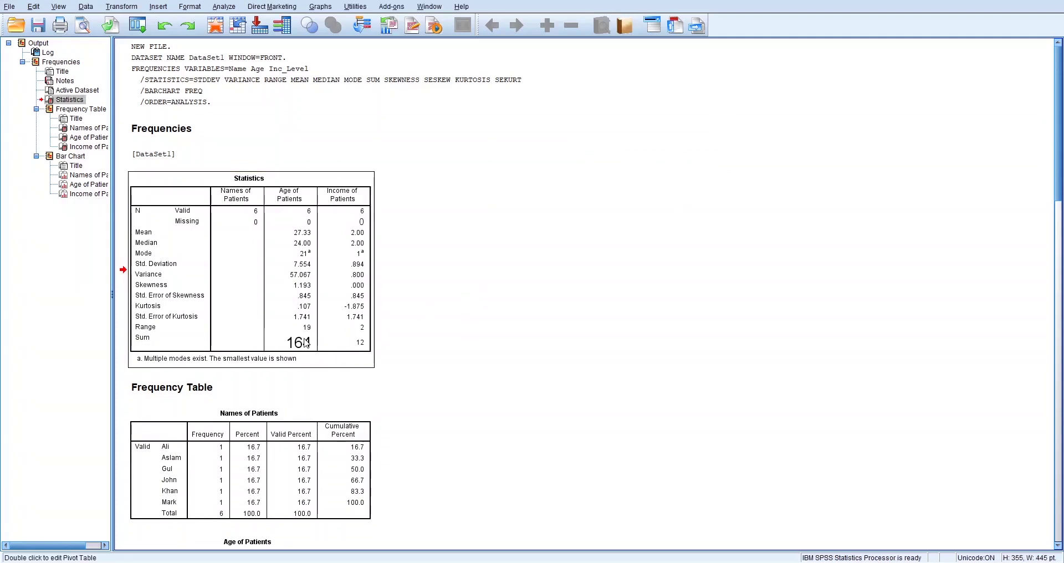
pyautogui.rightClick(291, 343)
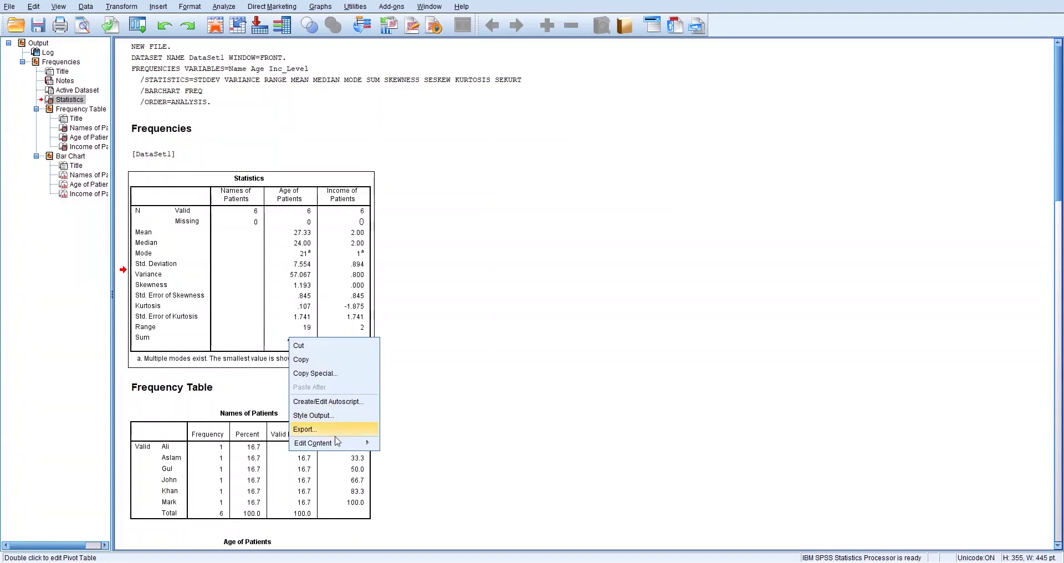
pyautogui.moveTo(355, 443)
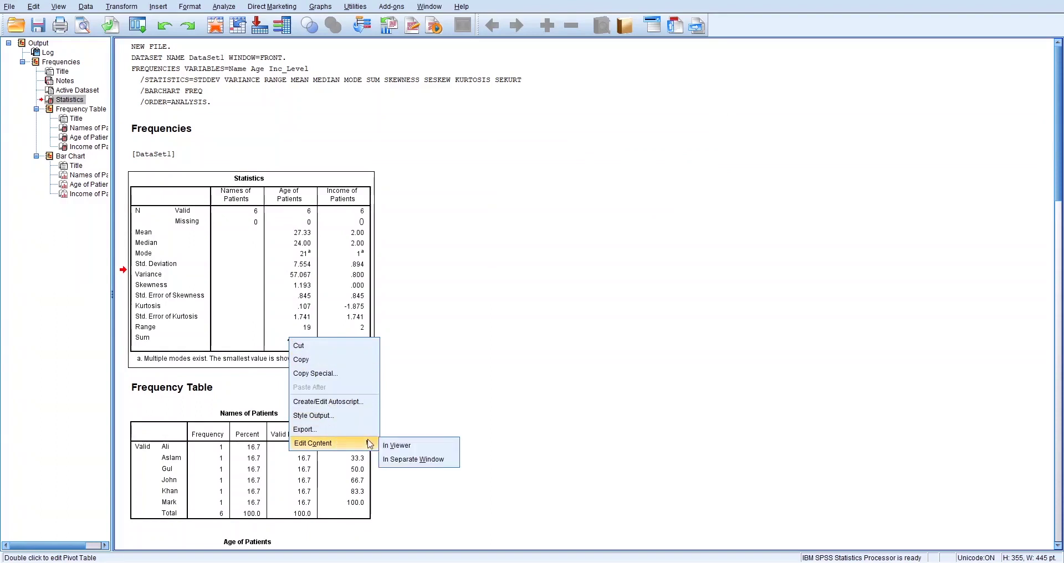
pyautogui.click(401, 443)
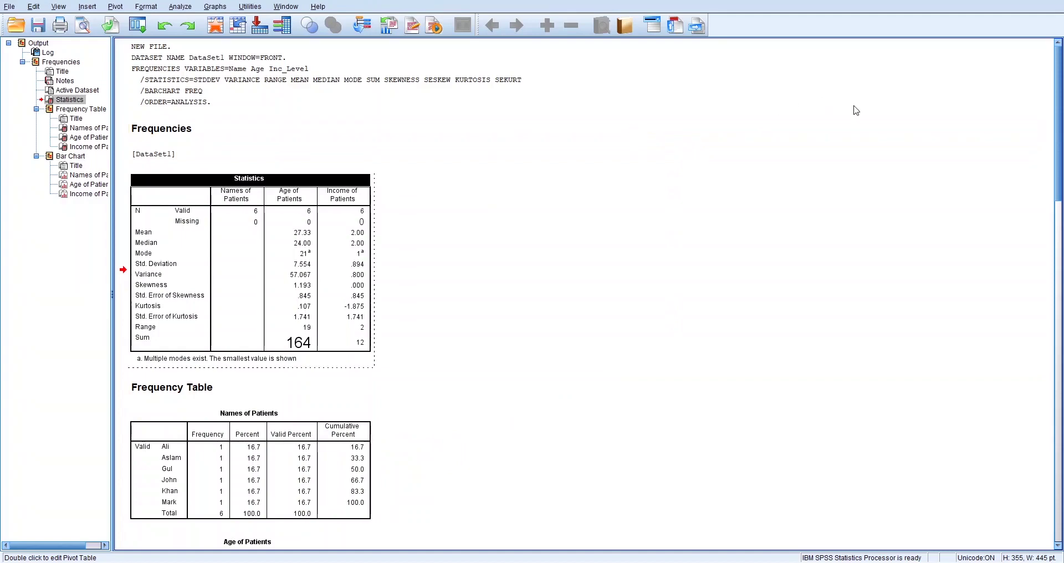
# Step: Return to the Data Editor's Variable View and review the Age and Inc_Level variables
pyautogui.scroll(-10, 555, 319)
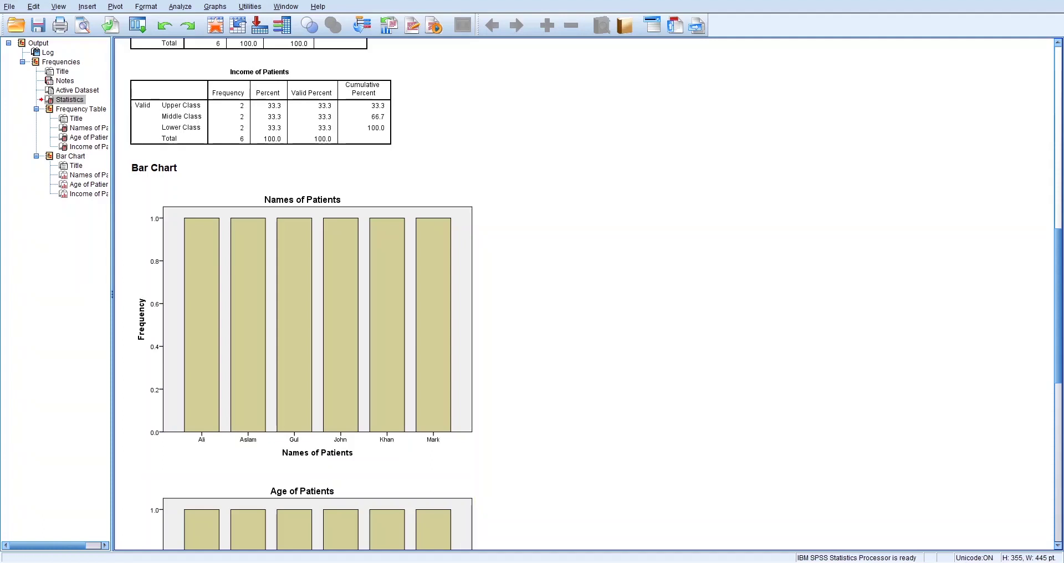
pyautogui.hotkey('alt', 'Tab')
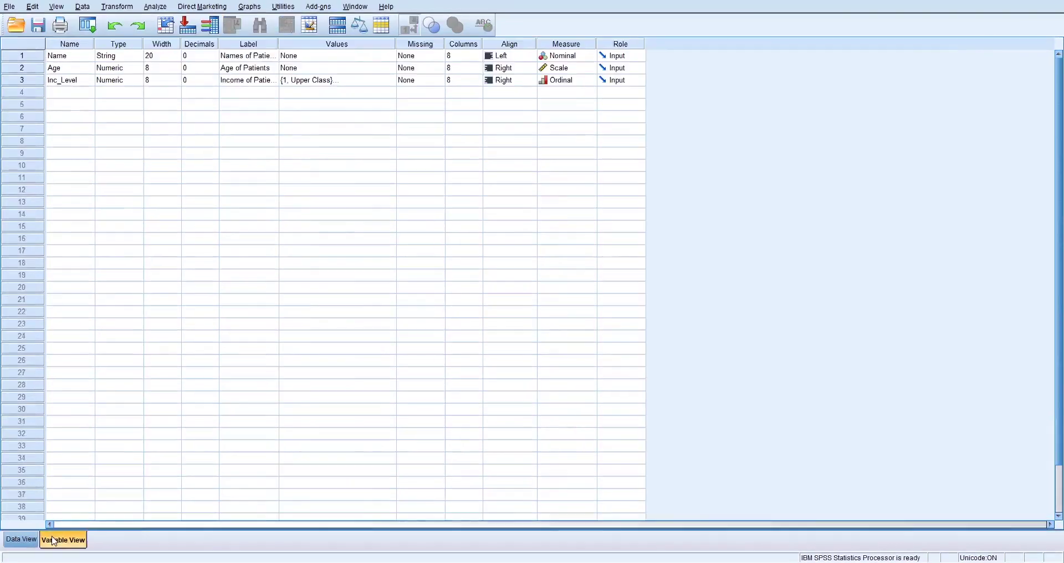
pyautogui.click(54, 541)
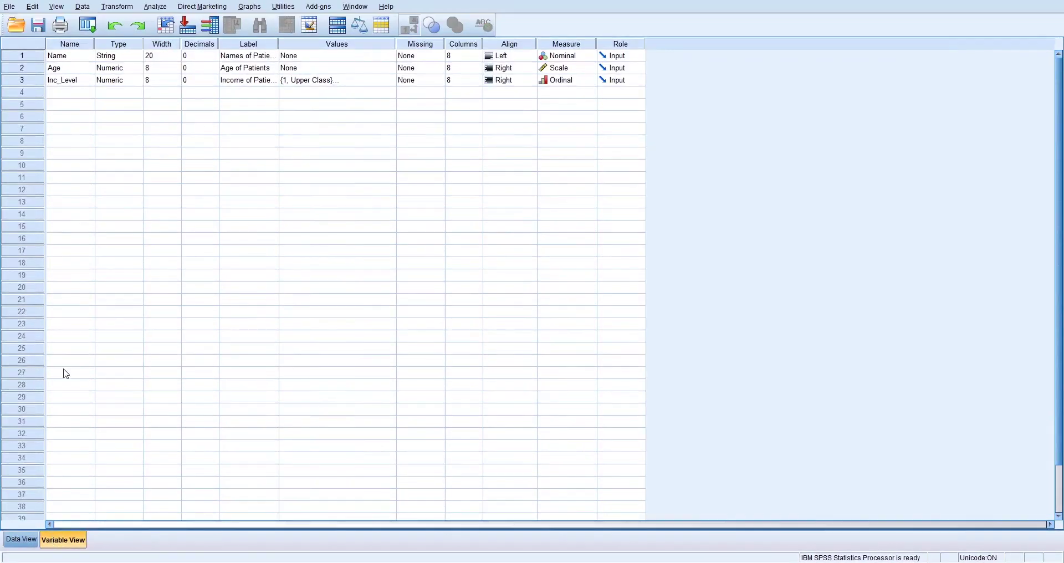
pyautogui.click(66, 68)
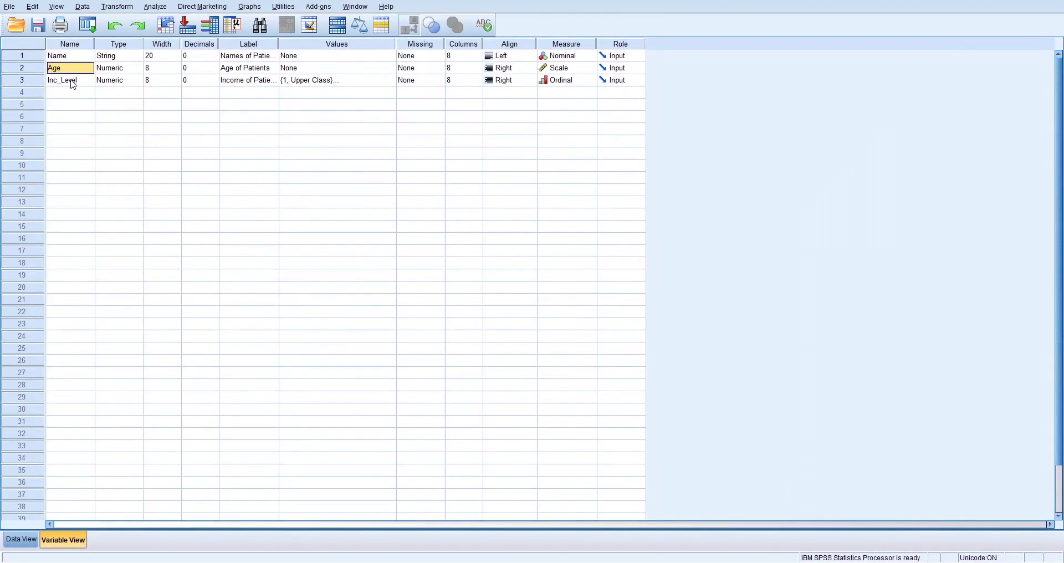
pyautogui.click(73, 83)
# Step: Examine the measurement level options for the Name and Age variables and the Values column
pyautogui.click(572, 57)
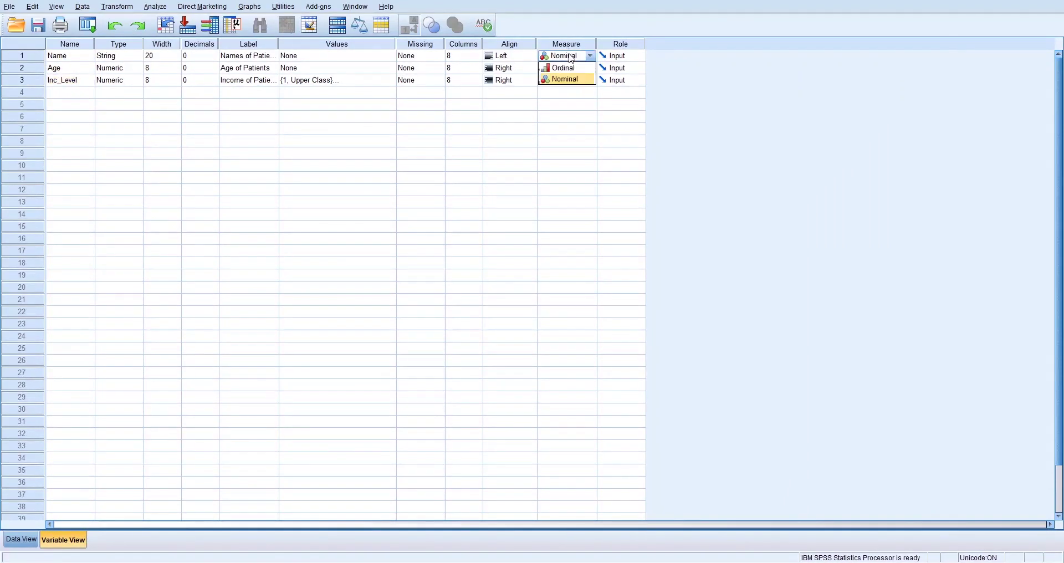
pyautogui.click(479, 129)
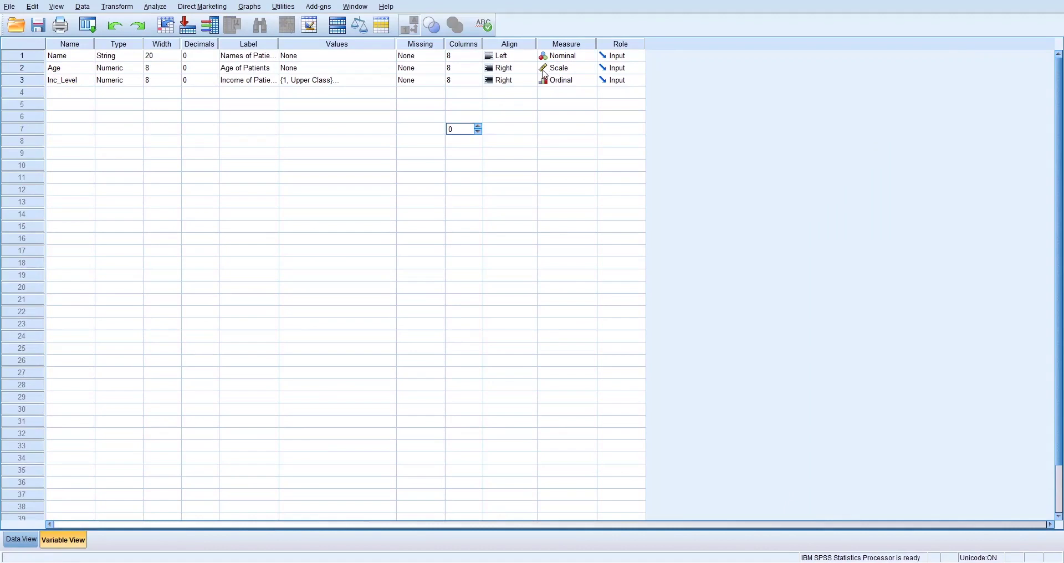
pyautogui.click(533, 100)
pyautogui.click(553, 95)
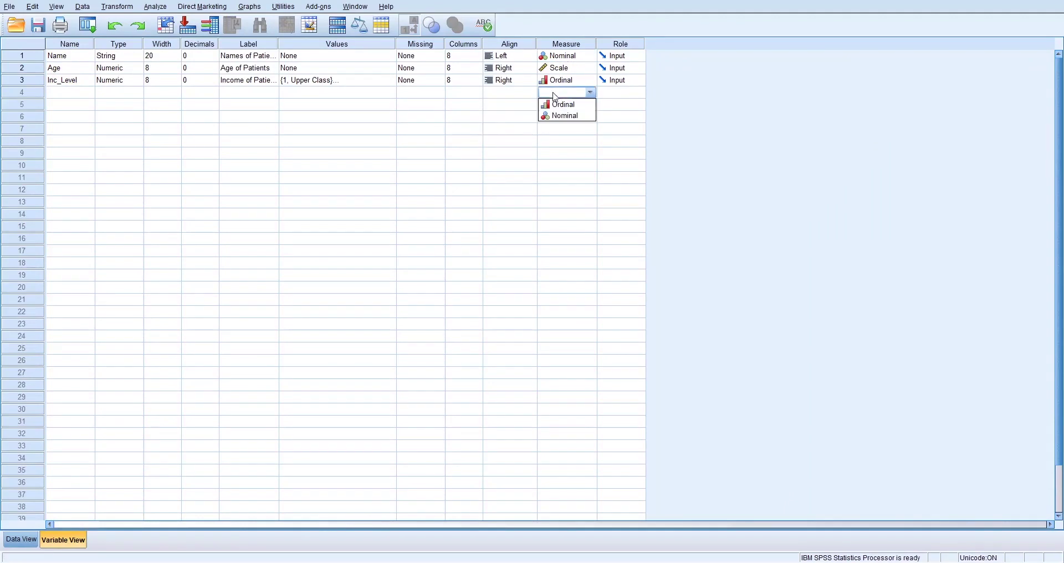
pyautogui.click(642, 83)
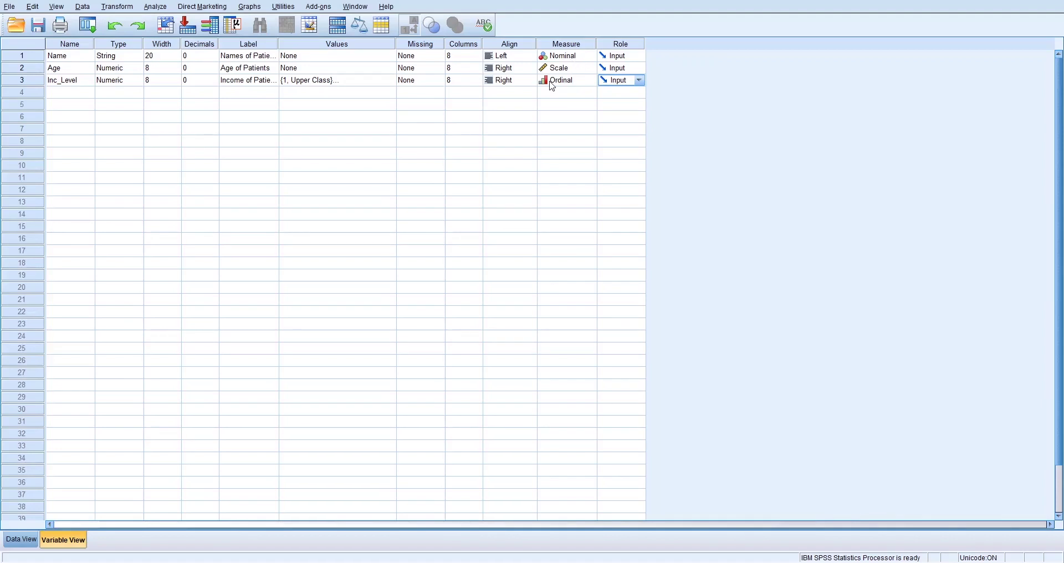
pyautogui.click(583, 68)
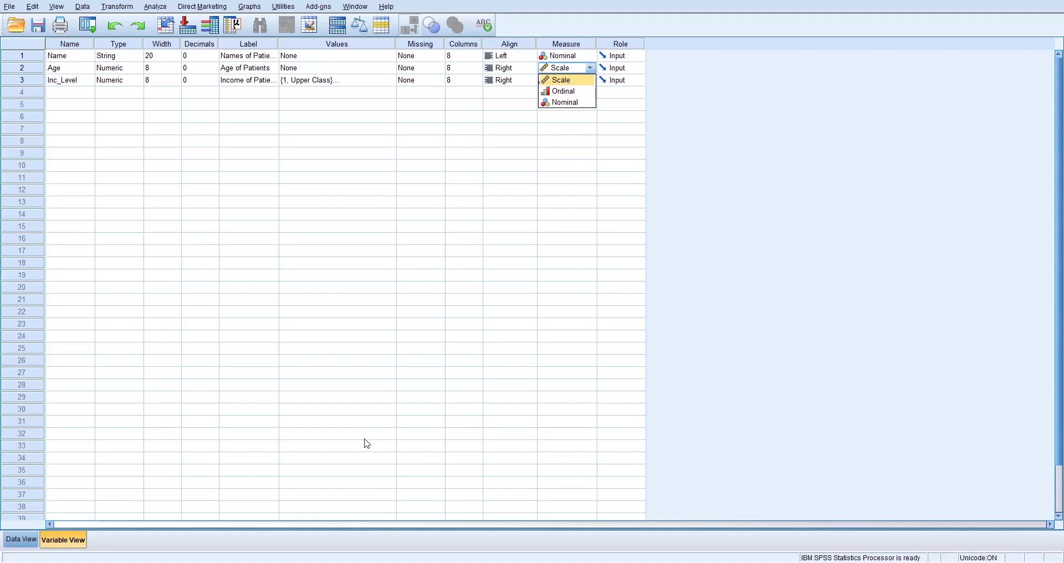
pyautogui.press('Return')
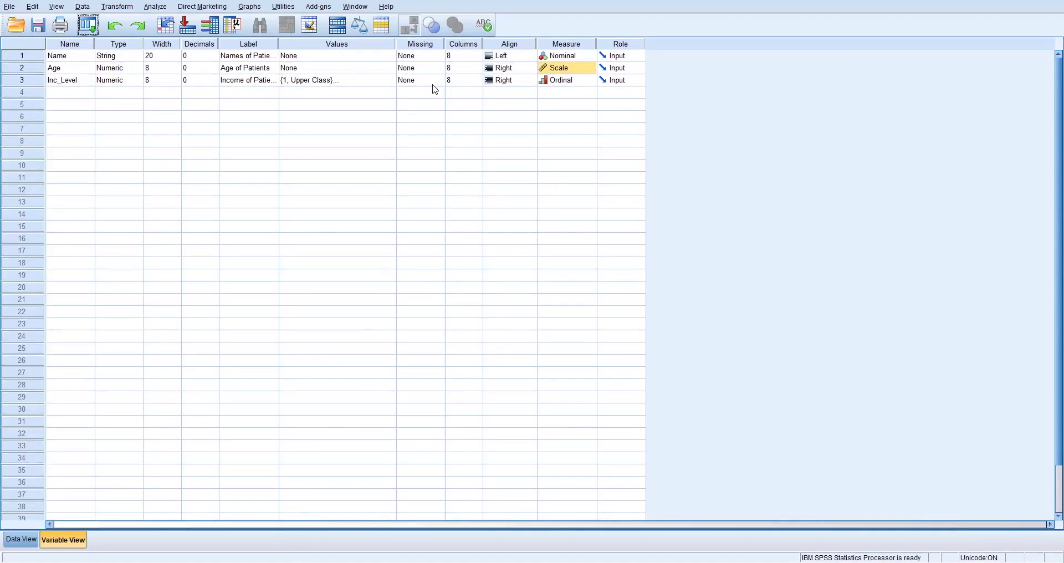
pyautogui.click(328, 48)
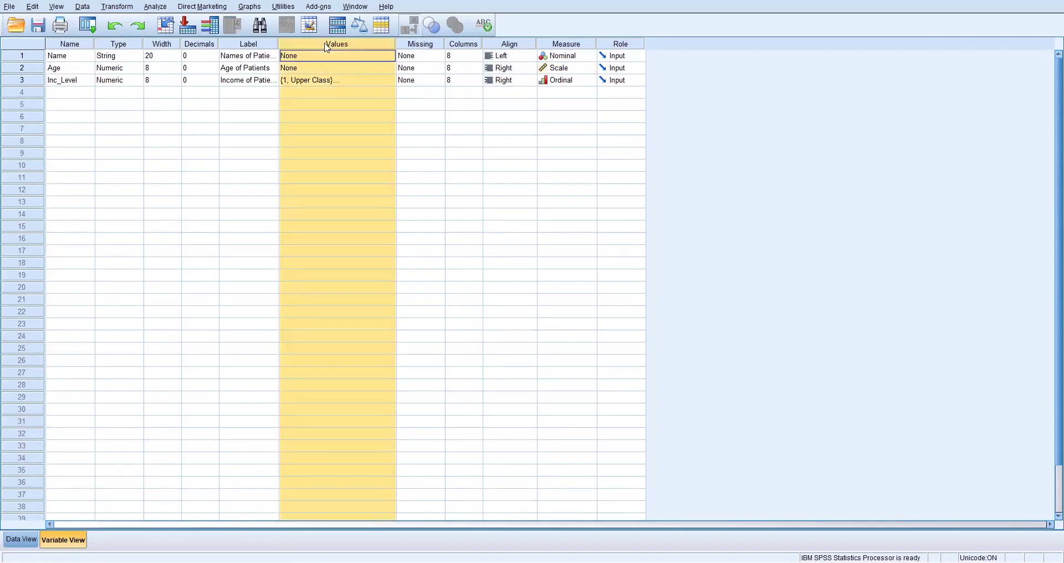
# Step: Check the value labels entry of the Inc_Level variable and return to the patient records in Data View
pyautogui.click(254, 93)
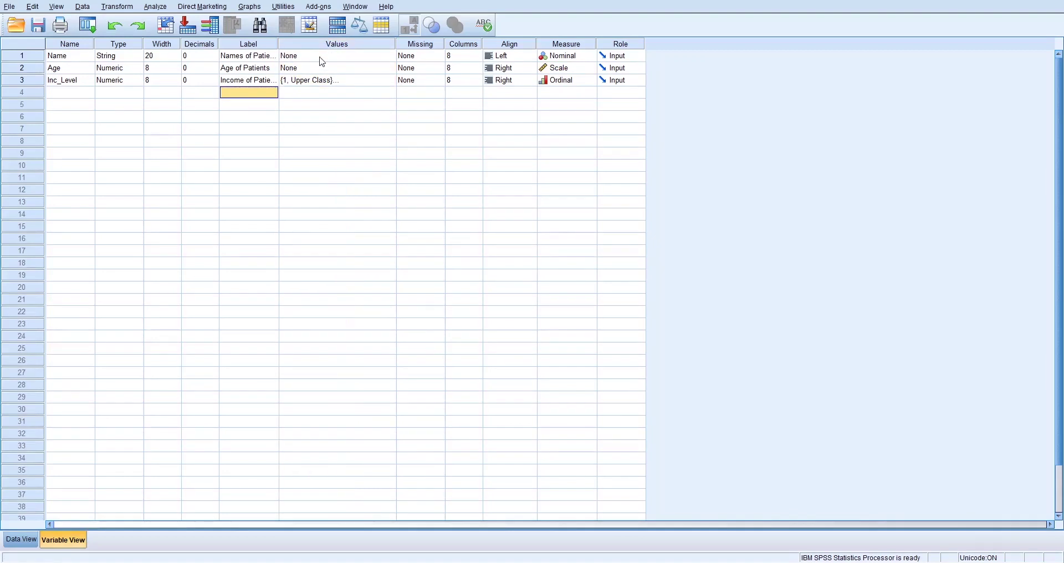
pyautogui.click(348, 81)
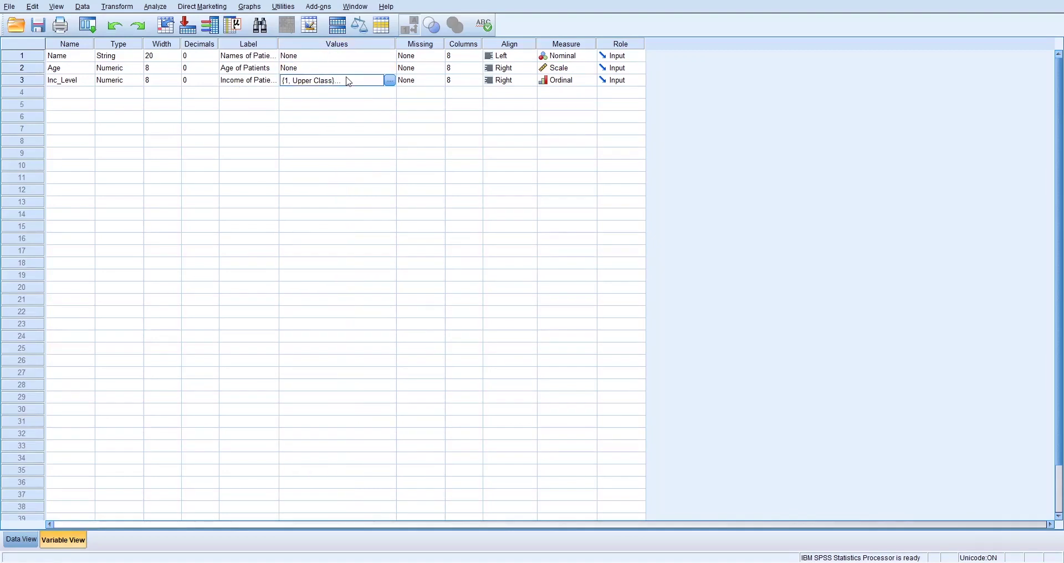
pyautogui.hotkey('ctrl', 't')
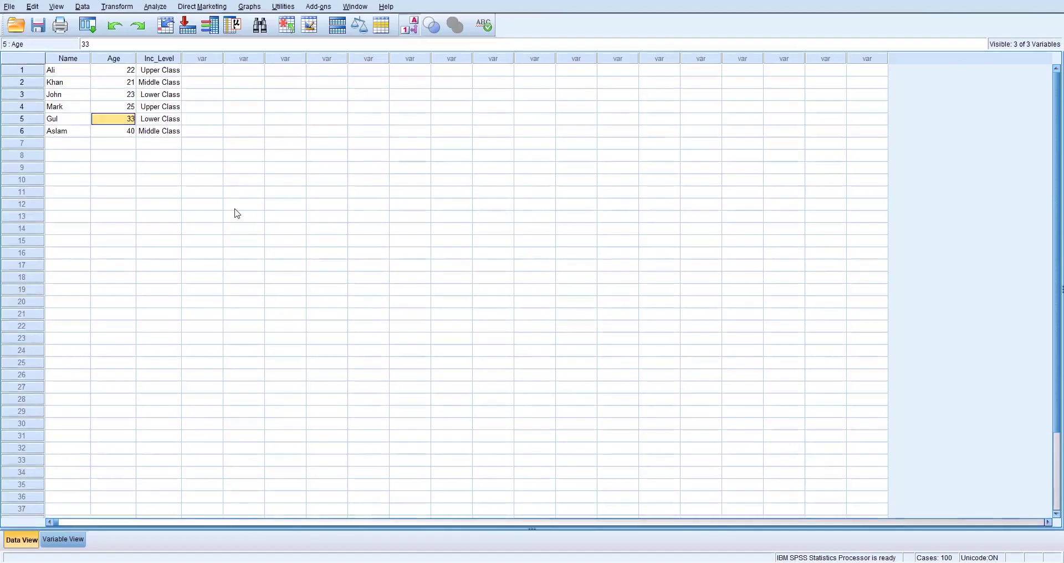
# Step: Import the Stock worksheet from the Excel file Stock.xlsx, reading variable names from the first row of data
pyautogui.click(5, 8)
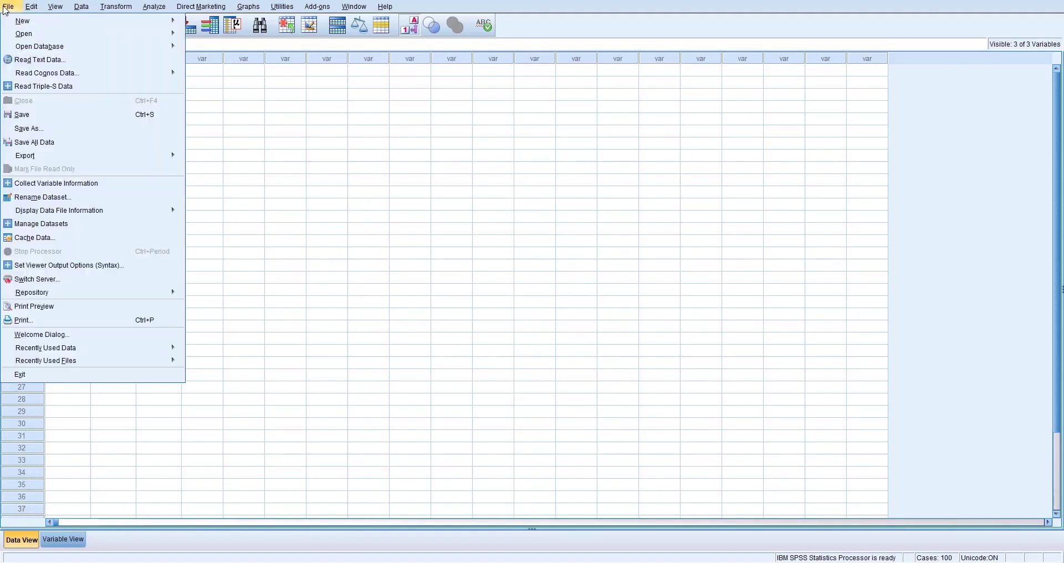
pyautogui.click(56, 60)
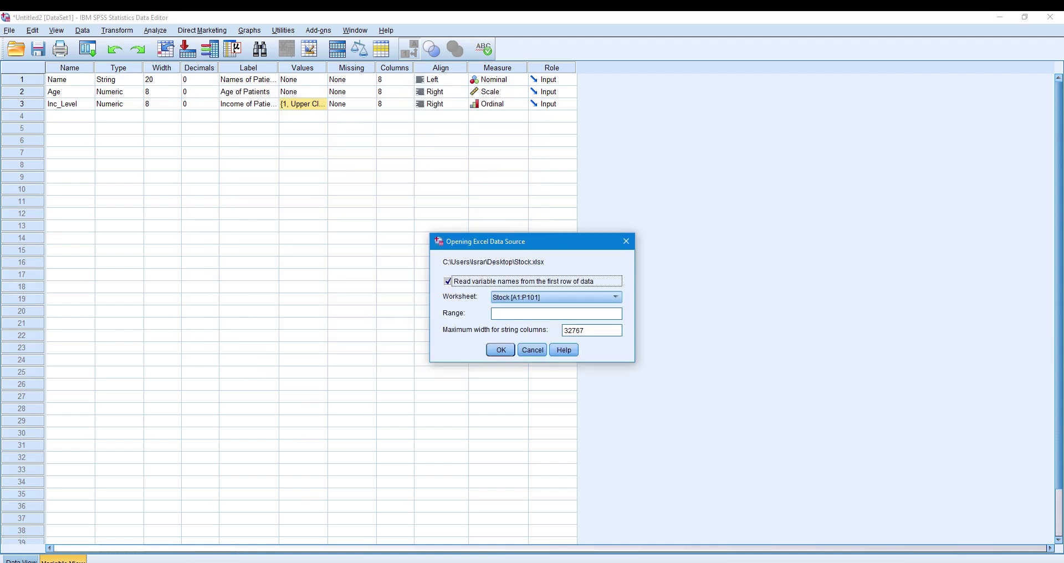
pyautogui.press('Return')
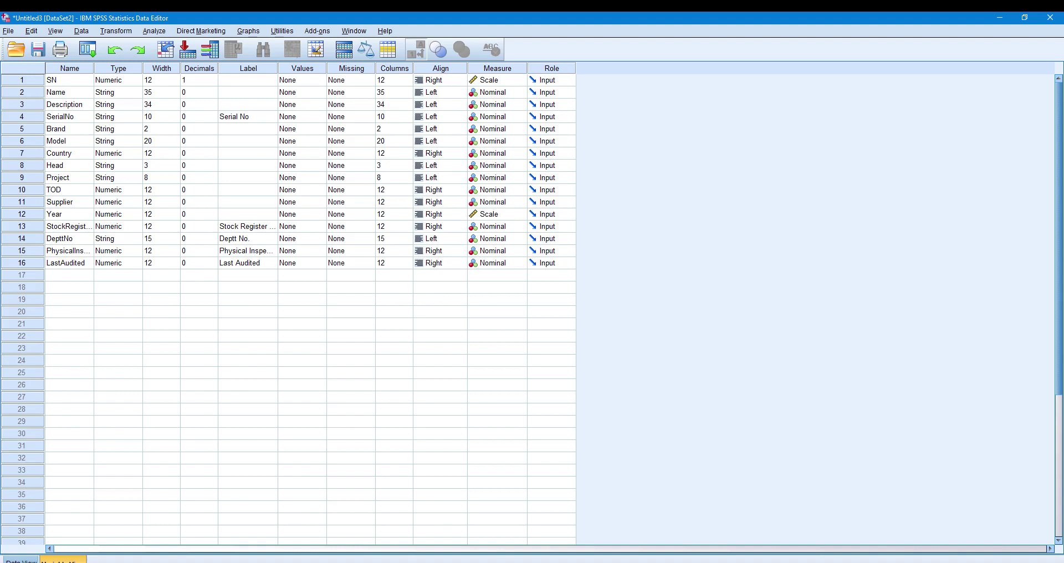
# Step: Examine the Export and Save As options available for the patient dataset
pyautogui.click(13, 7)
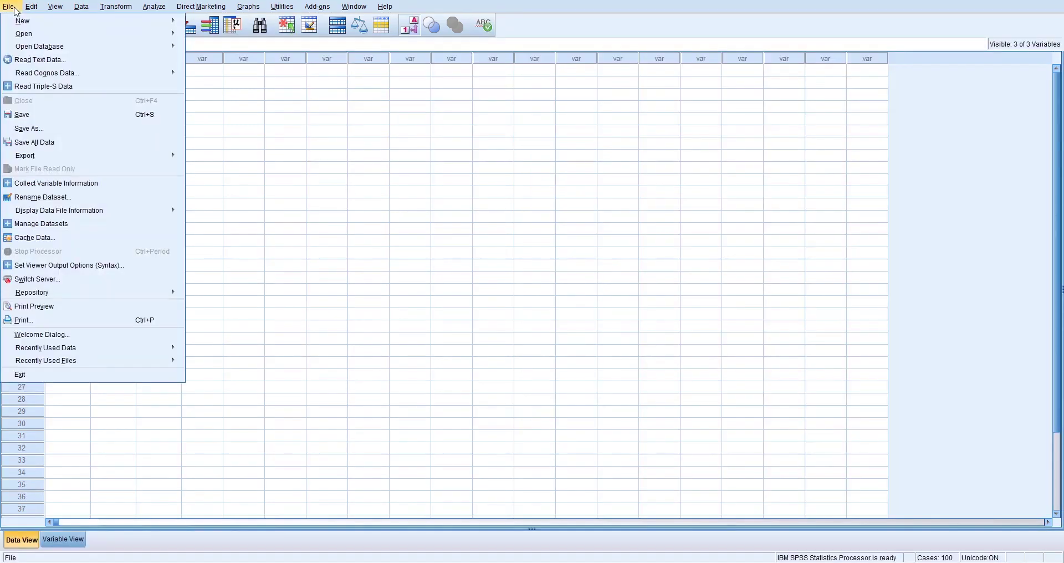
pyautogui.moveTo(16, 155)
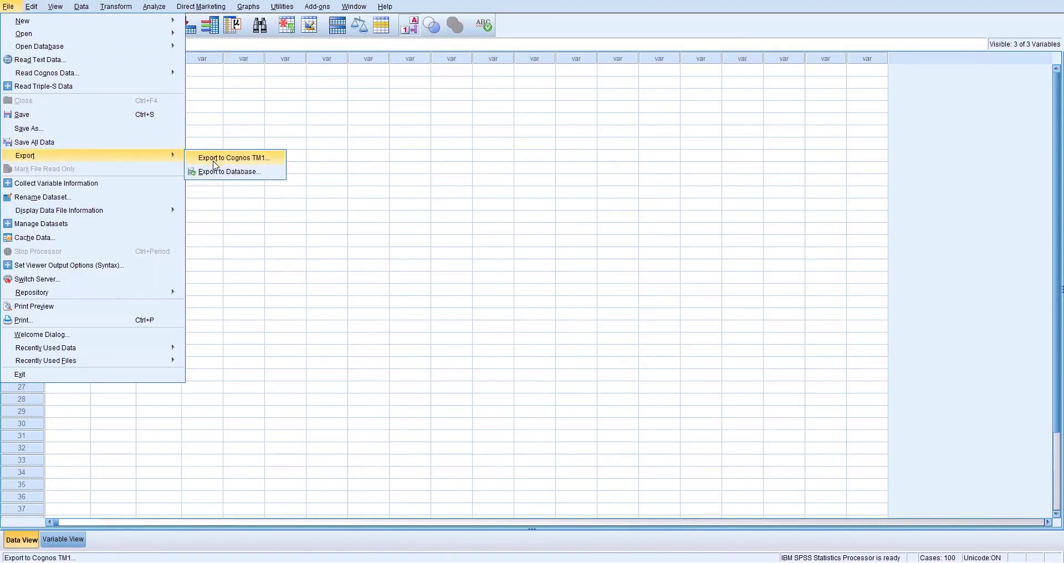
pyautogui.click(130, 128)
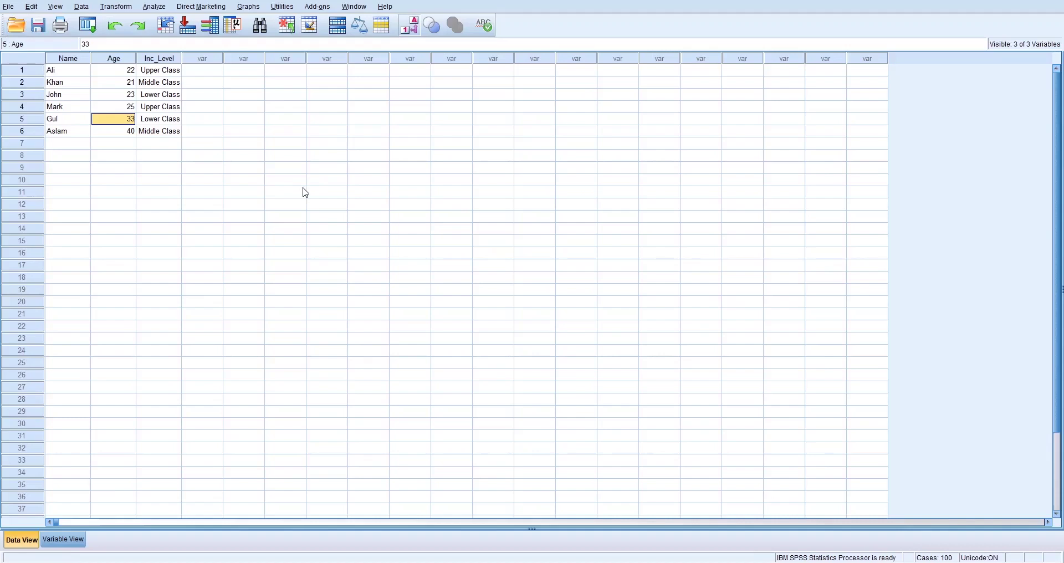
pyautogui.click(302, 192)
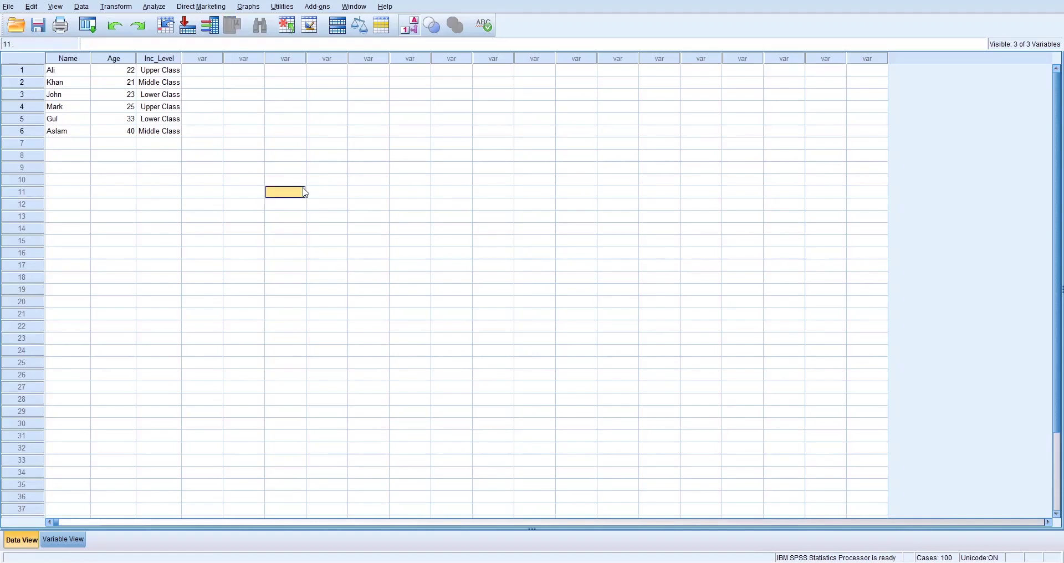
pyautogui.click(148, 204)
pyautogui.moveTo(175, 217); pyautogui.dragTo(385, 380)
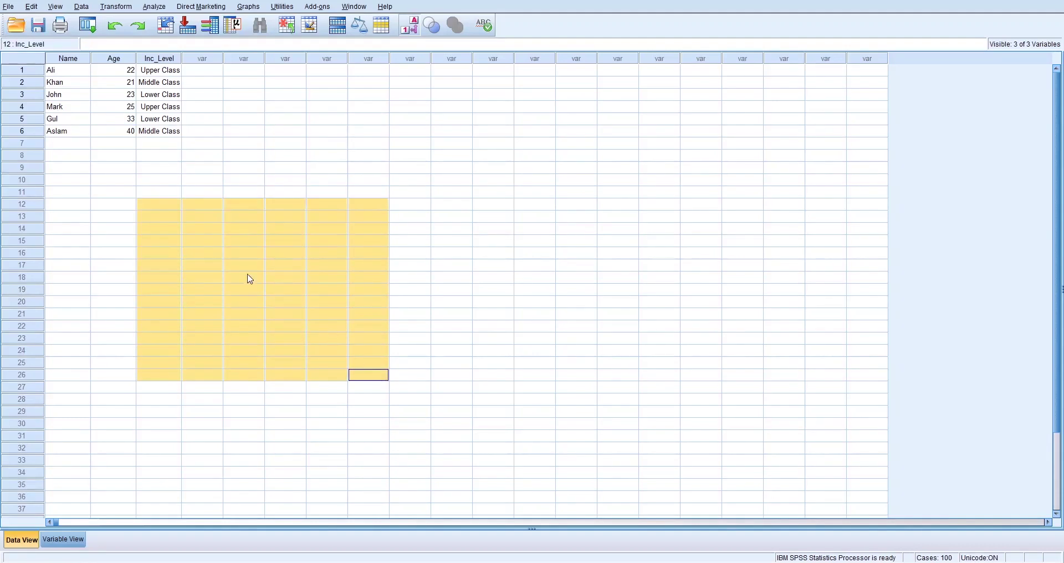
pyautogui.click(210, 242)
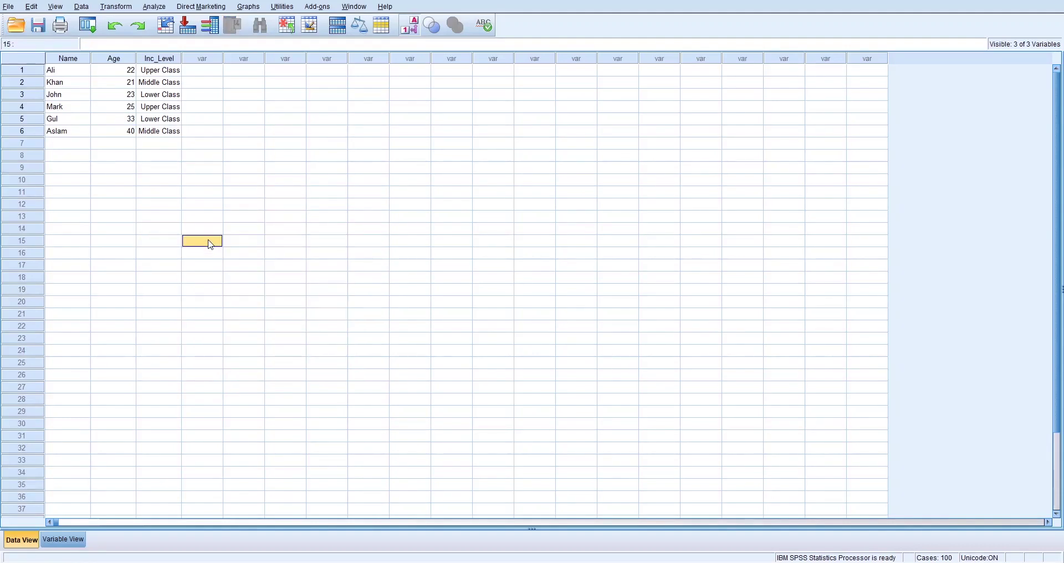